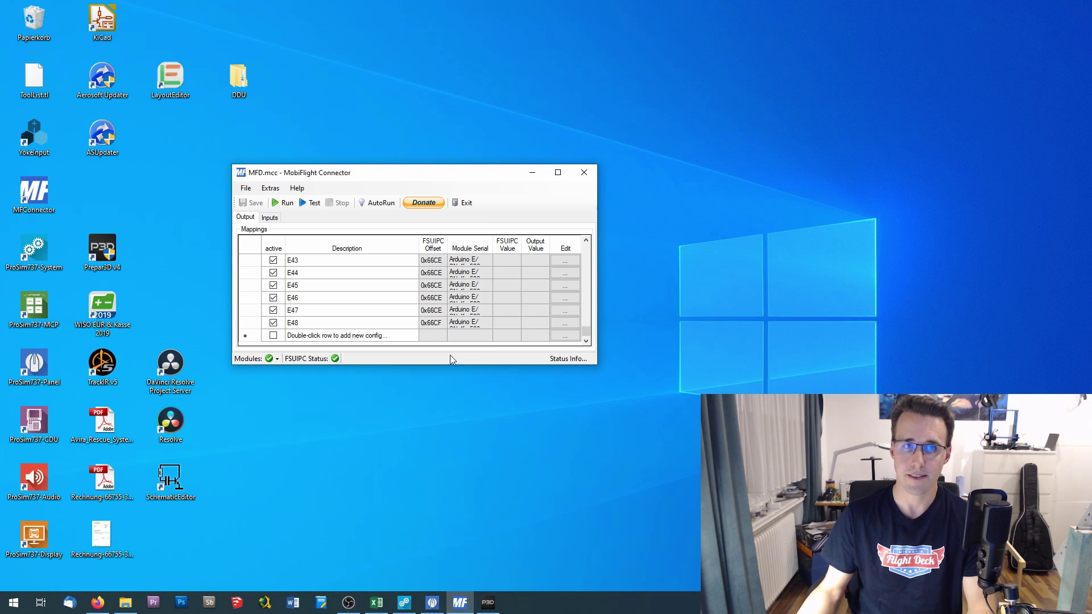
click(270, 189)
click(269, 218)
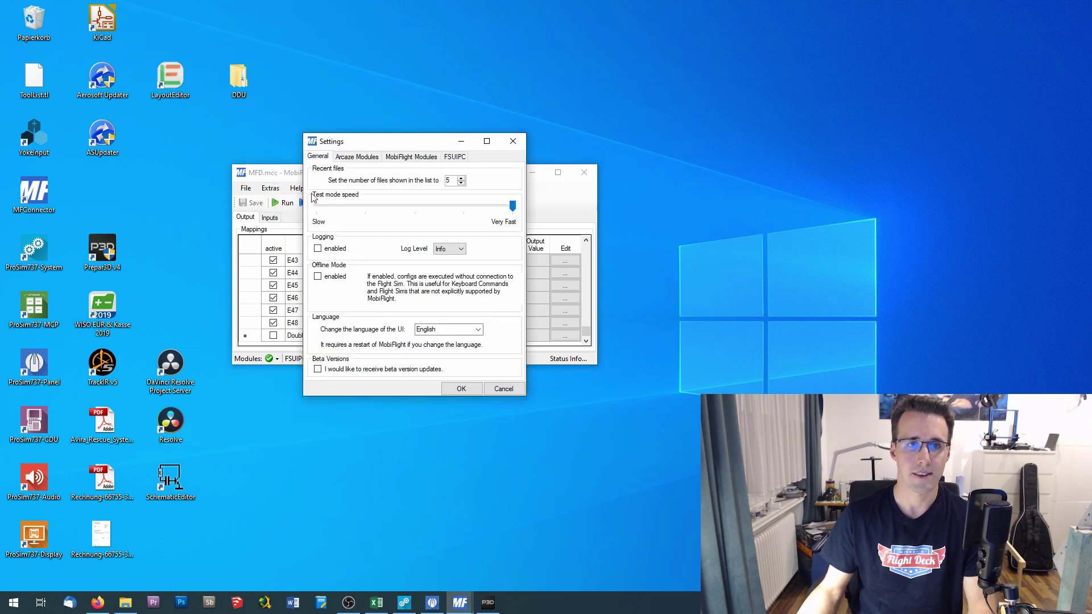
click(402, 160)
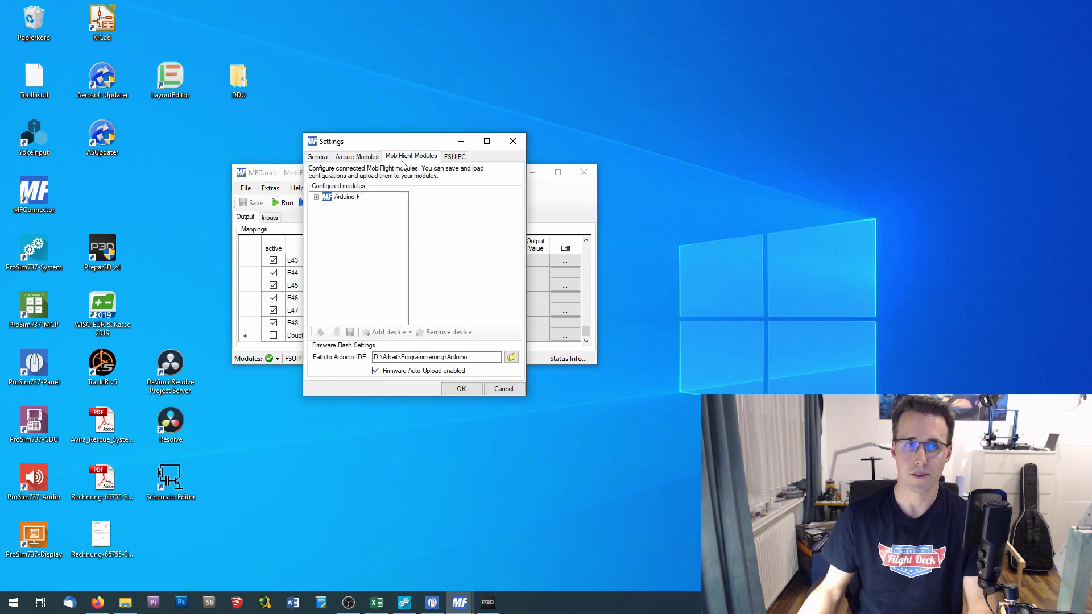
click(317, 197)
drag(399, 217, 405, 258)
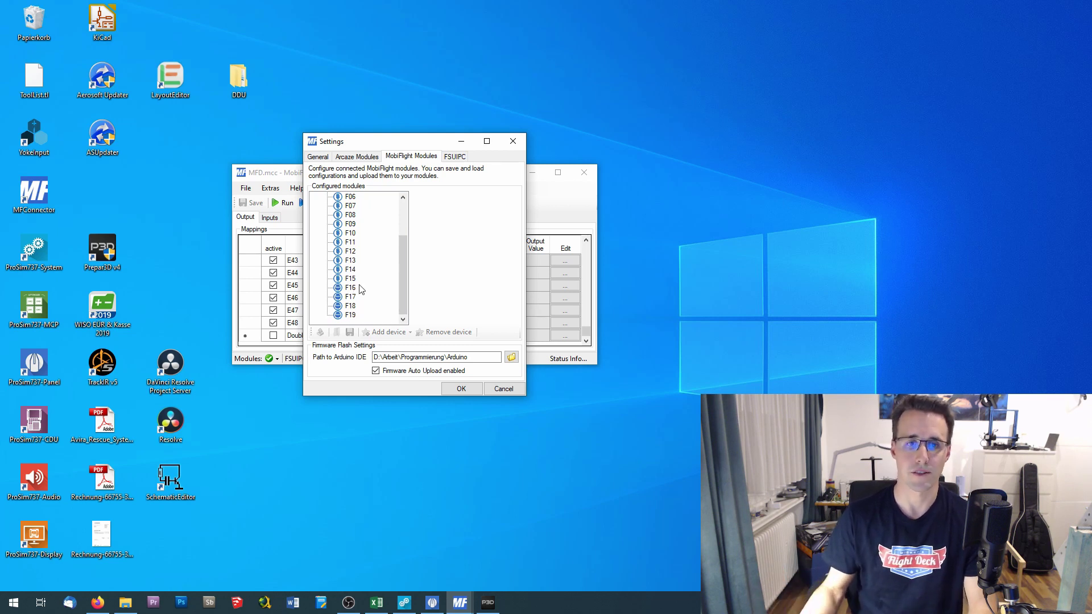
click(502, 389)
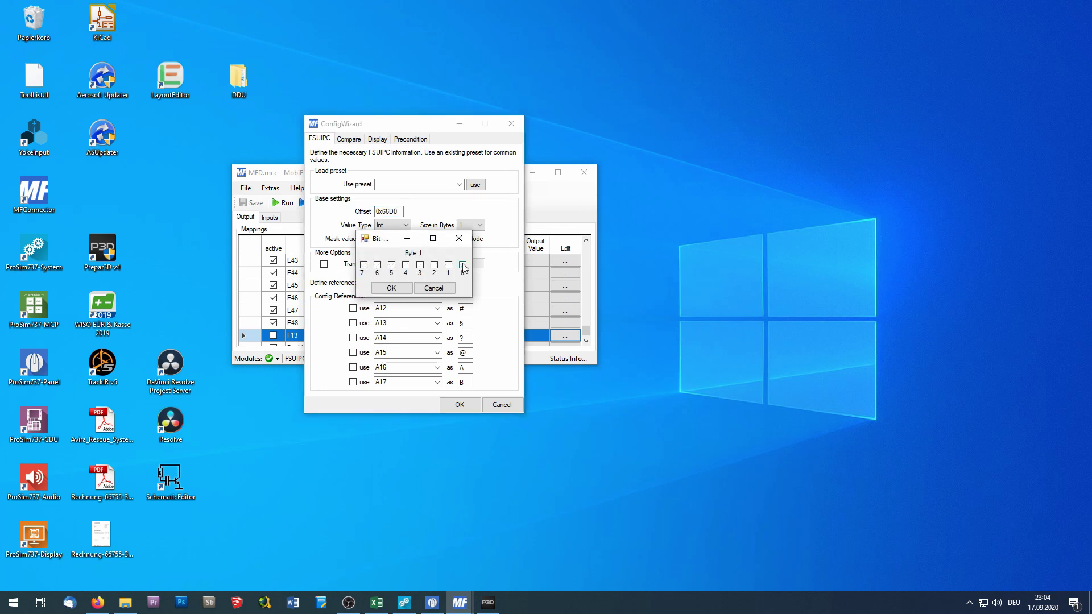
Step: Confirm and save the F13 output mapping reading FSUIPC offset 0x66D0
click(467, 406)
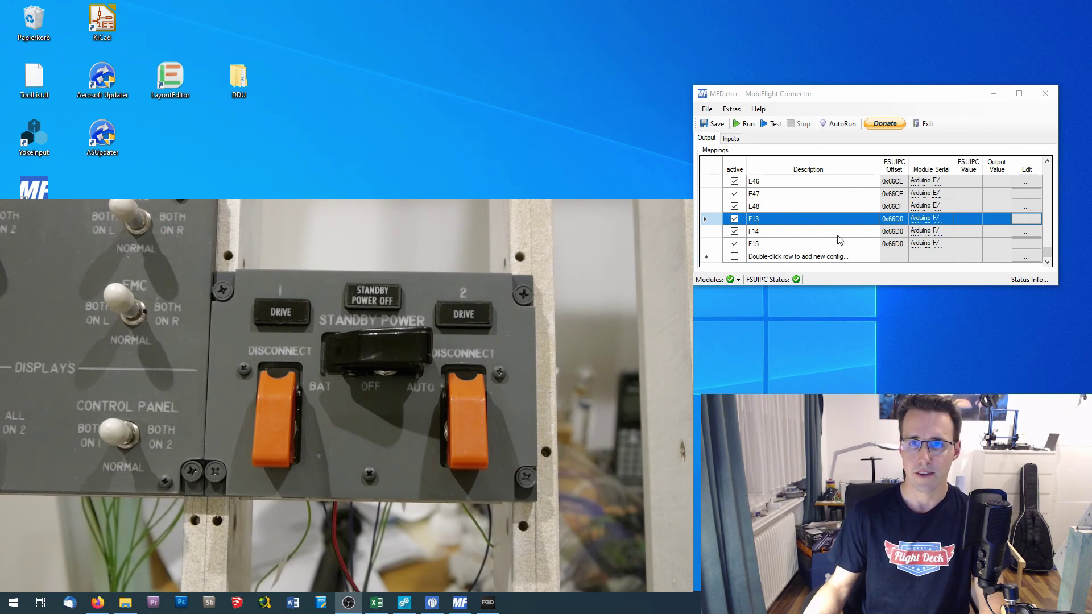
click(1026, 219)
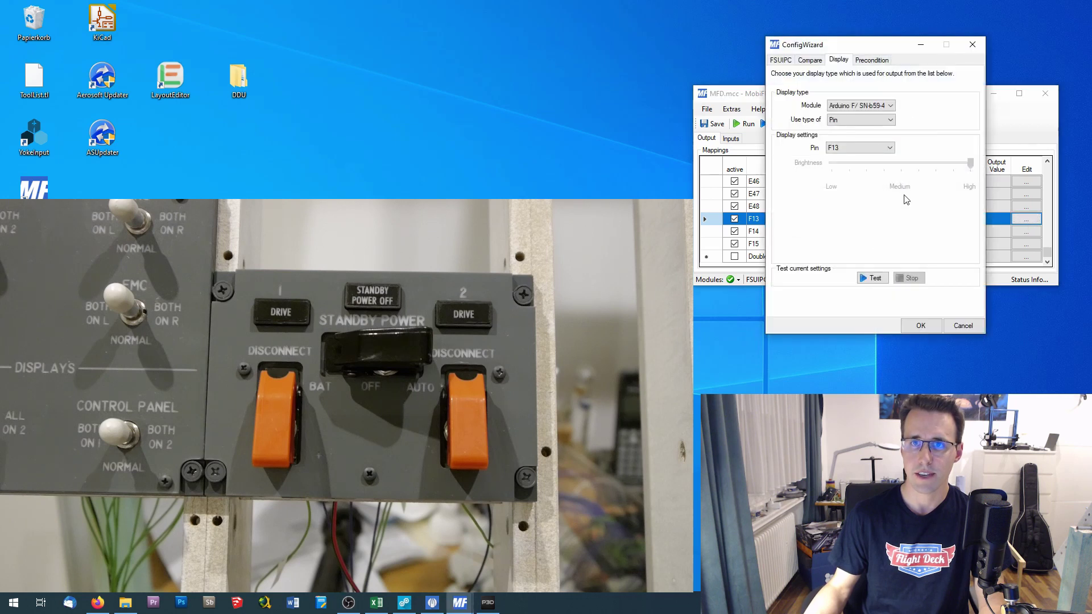
click(874, 280)
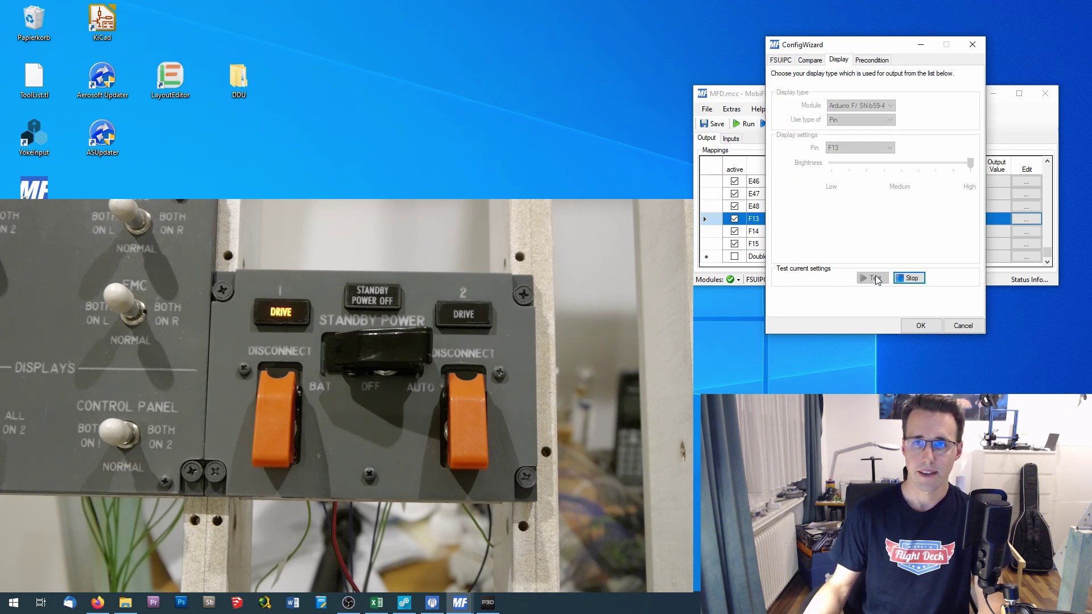
click(907, 279)
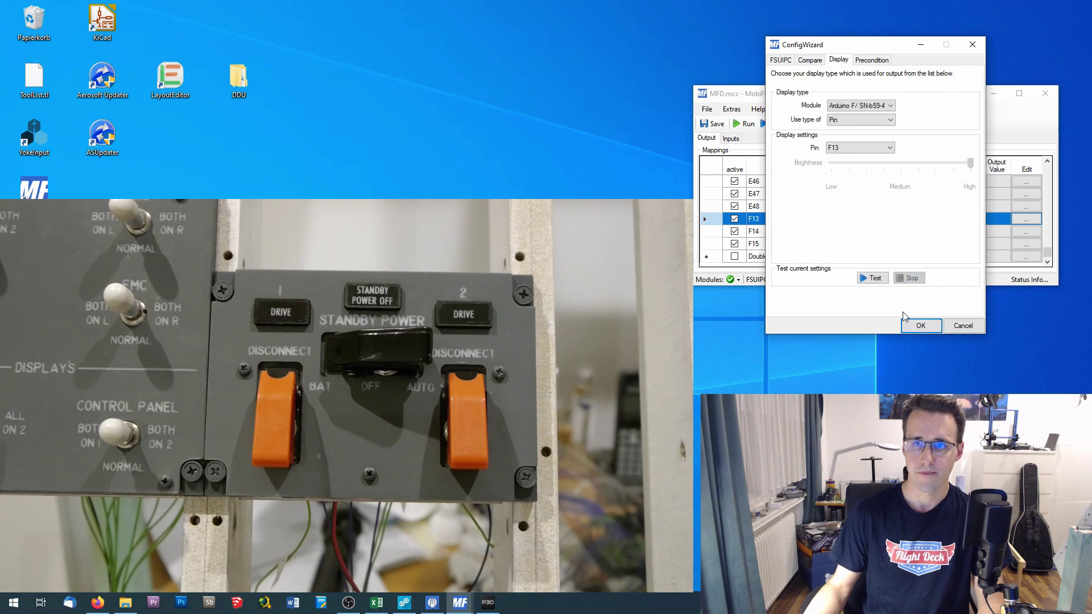
click(919, 325)
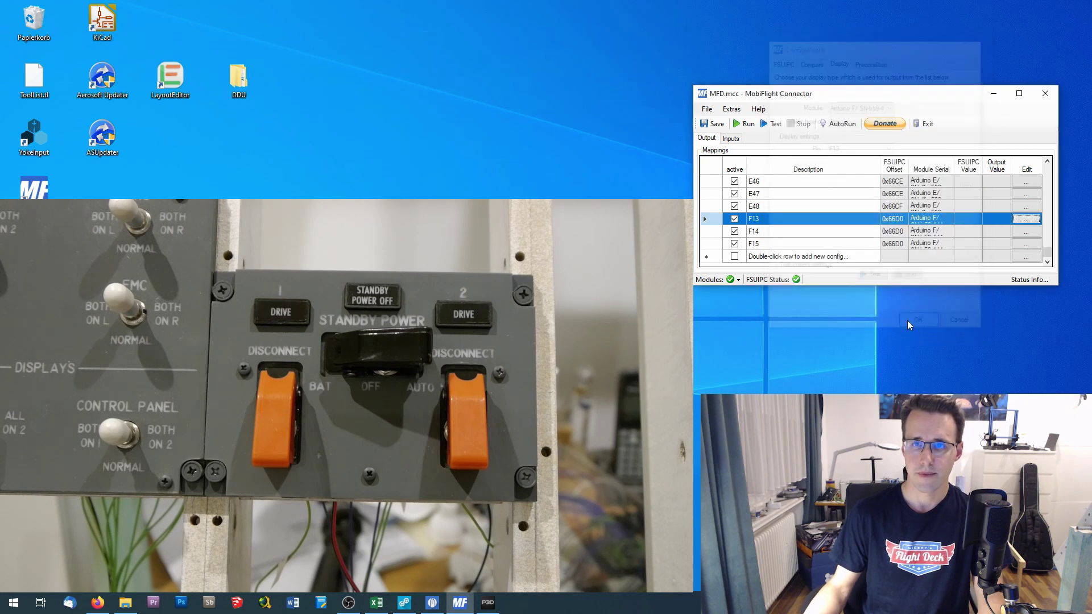
click(1027, 233)
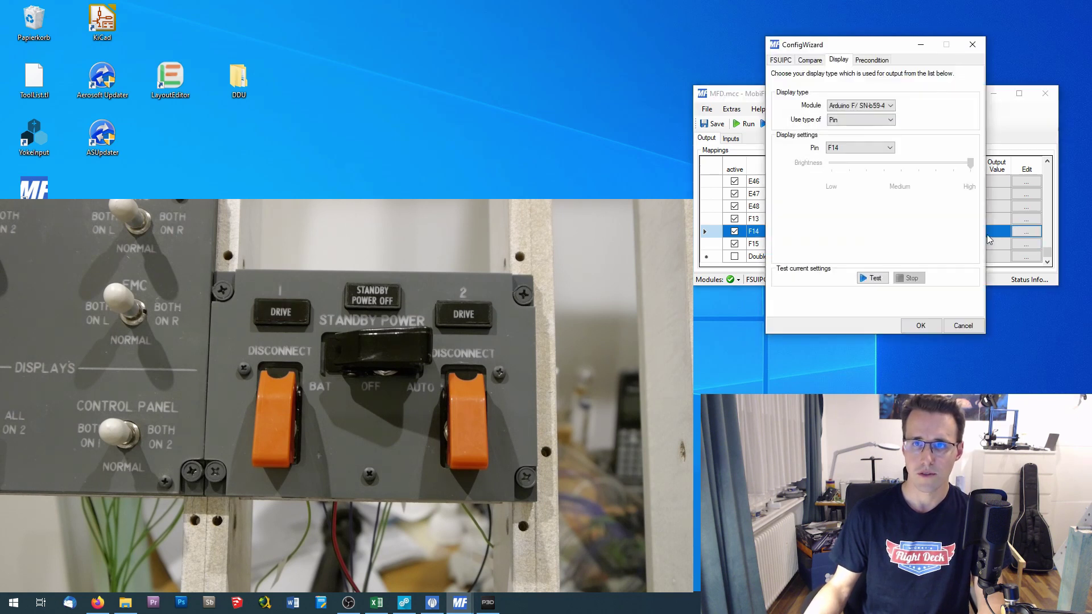
click(874, 279)
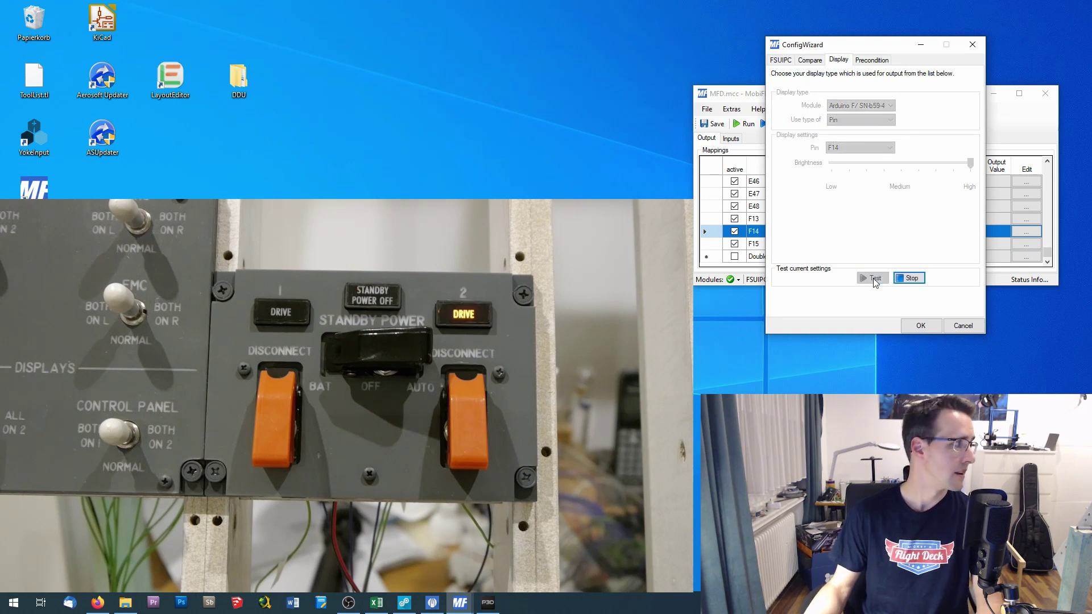
click(911, 278)
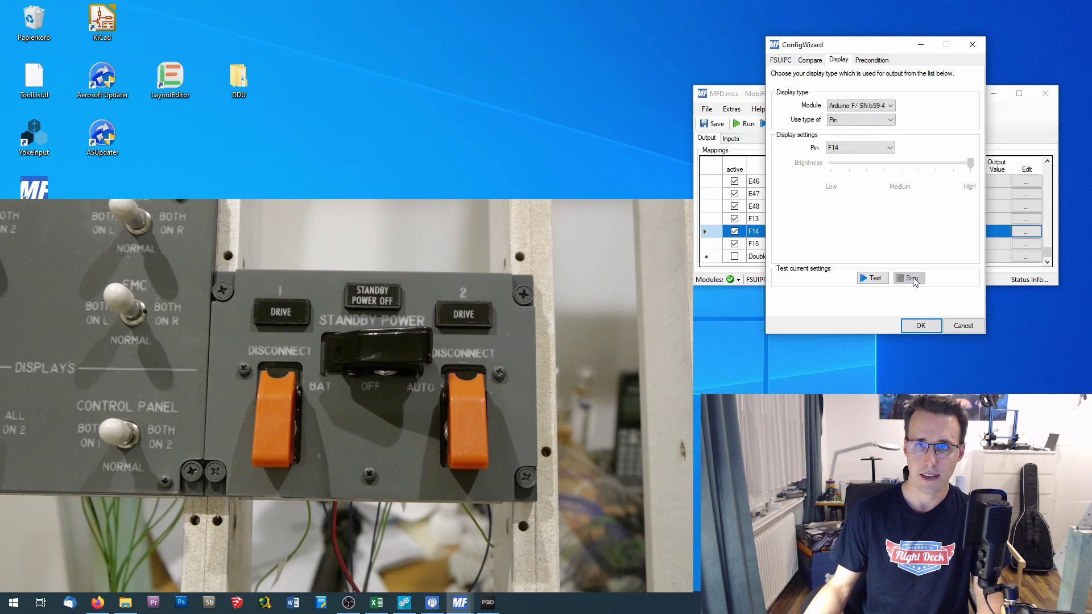
click(918, 326)
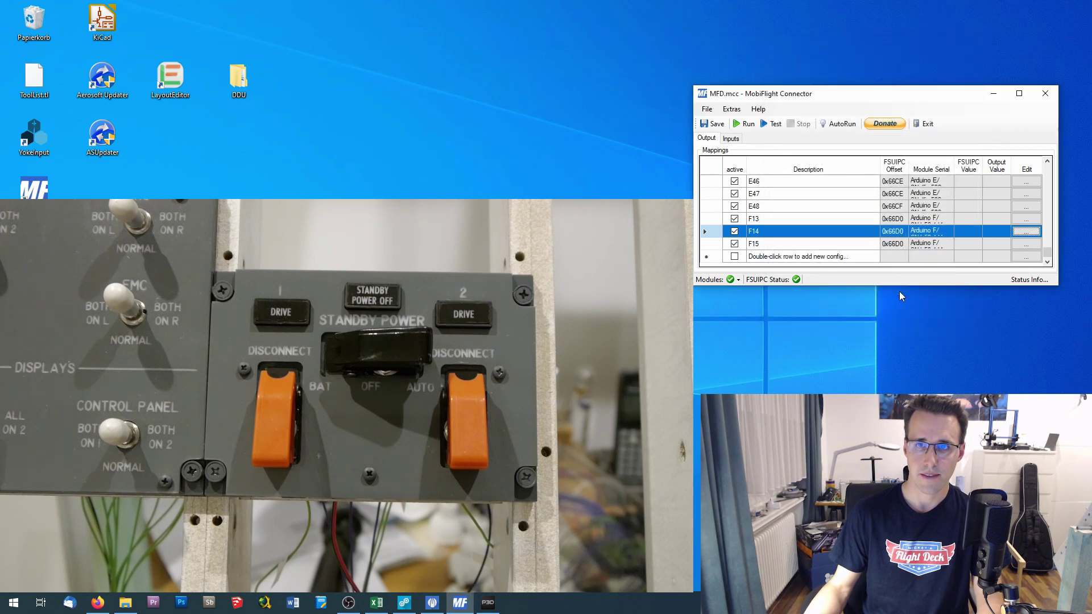
click(1027, 244)
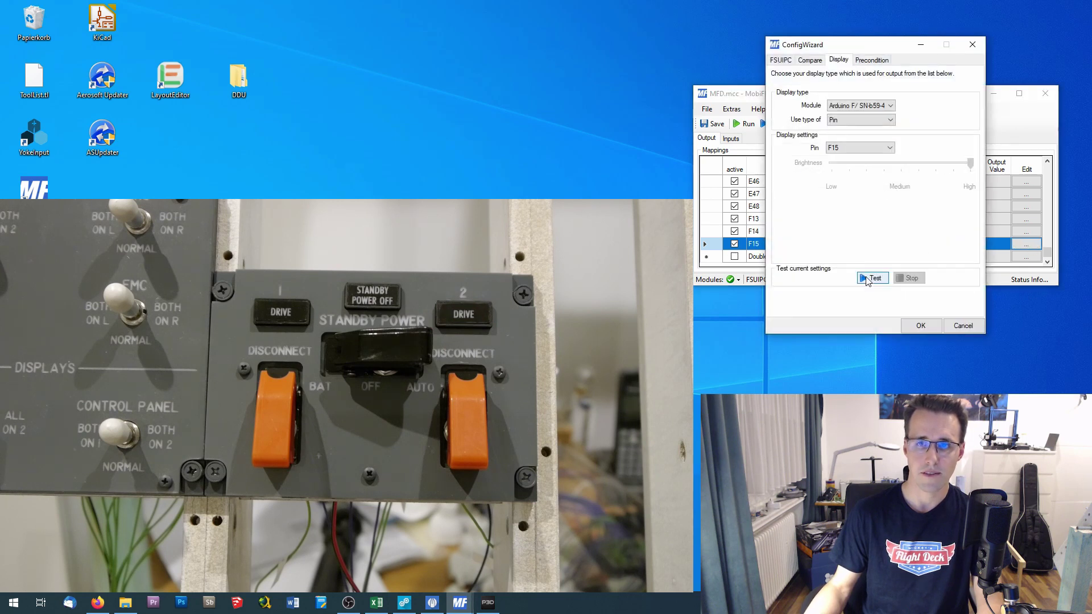
click(866, 277)
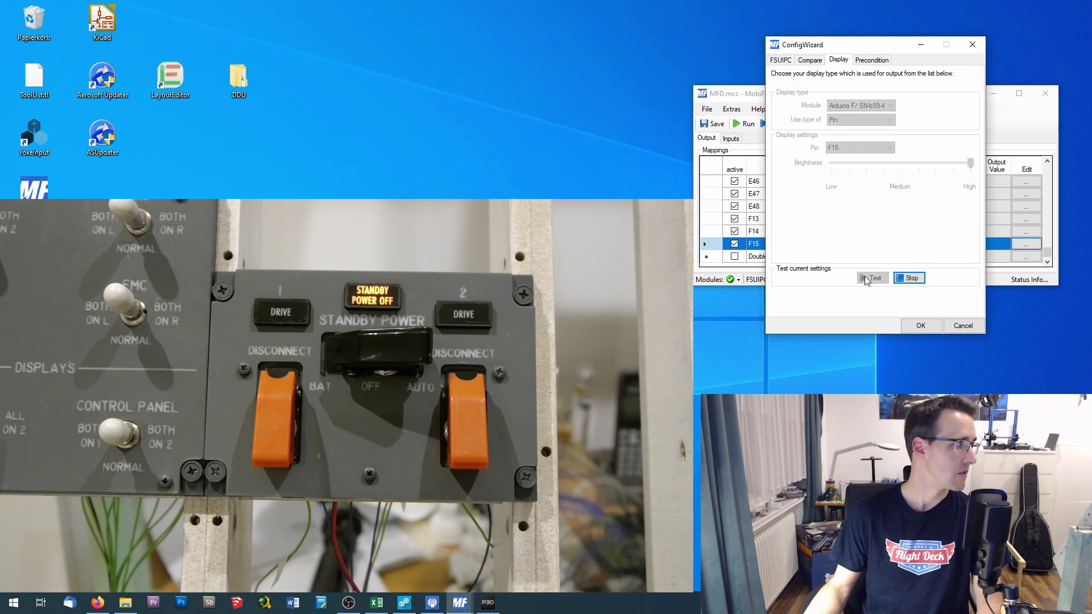
click(909, 278)
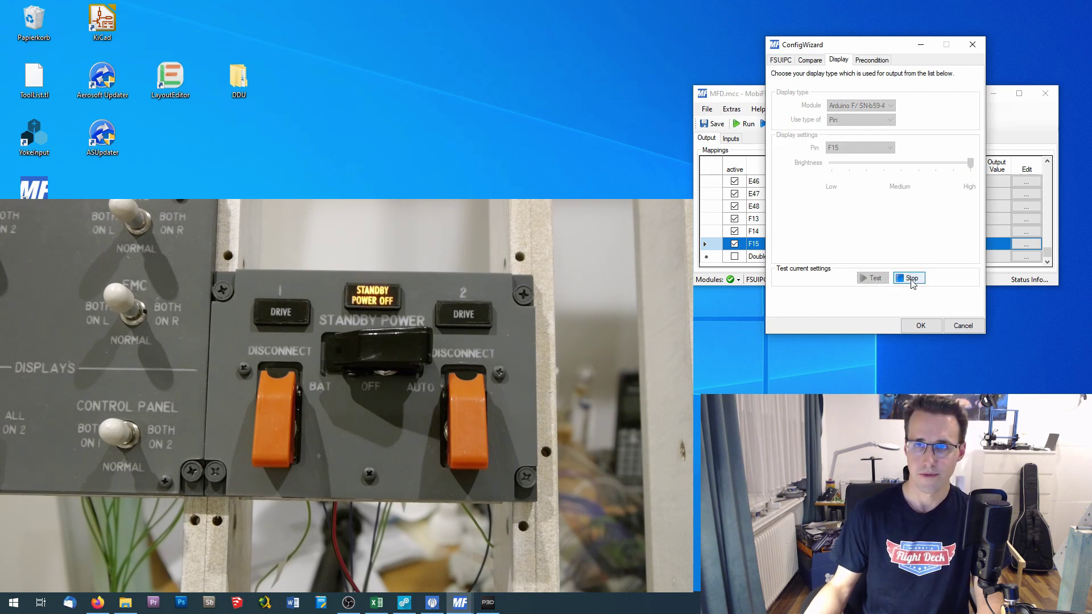
click(919, 326)
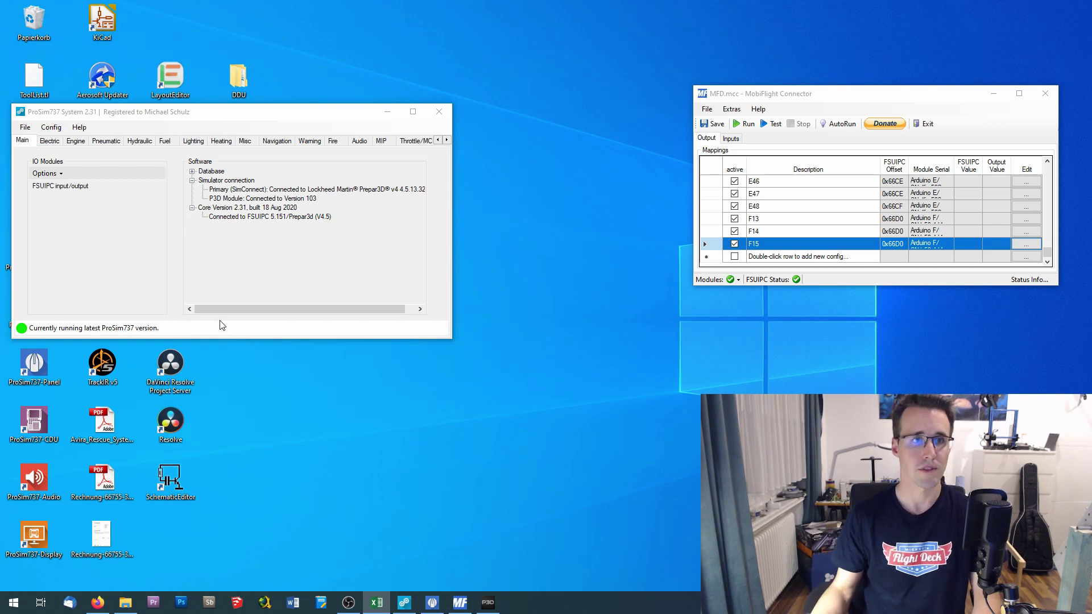
Step: Open ProSim737's Combined config list and filter it by 'Drive', leaving two Electric matches
click(51, 129)
click(51, 128)
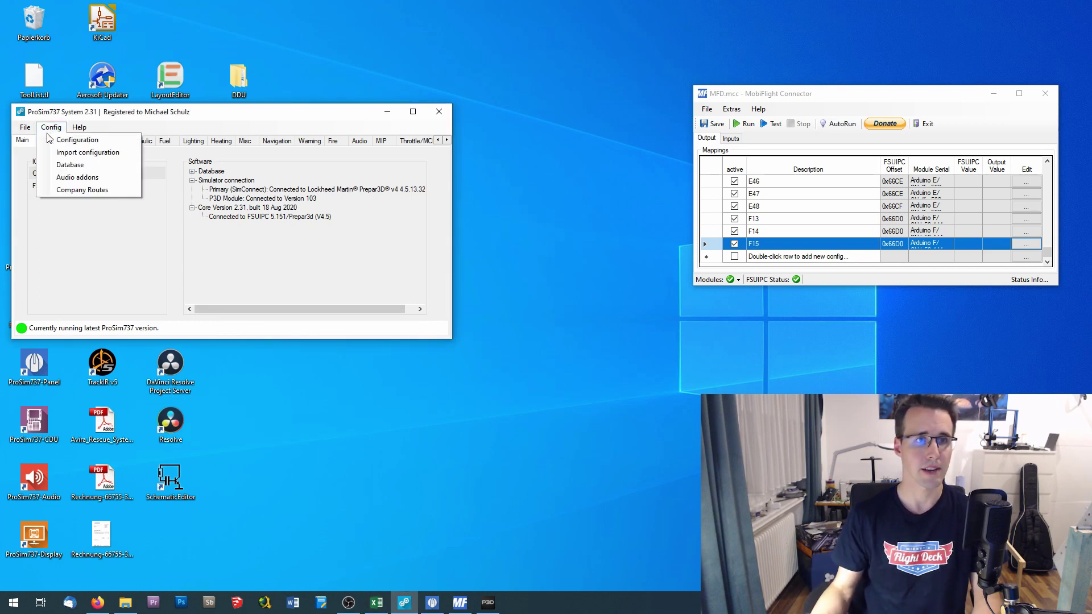
click(57, 143)
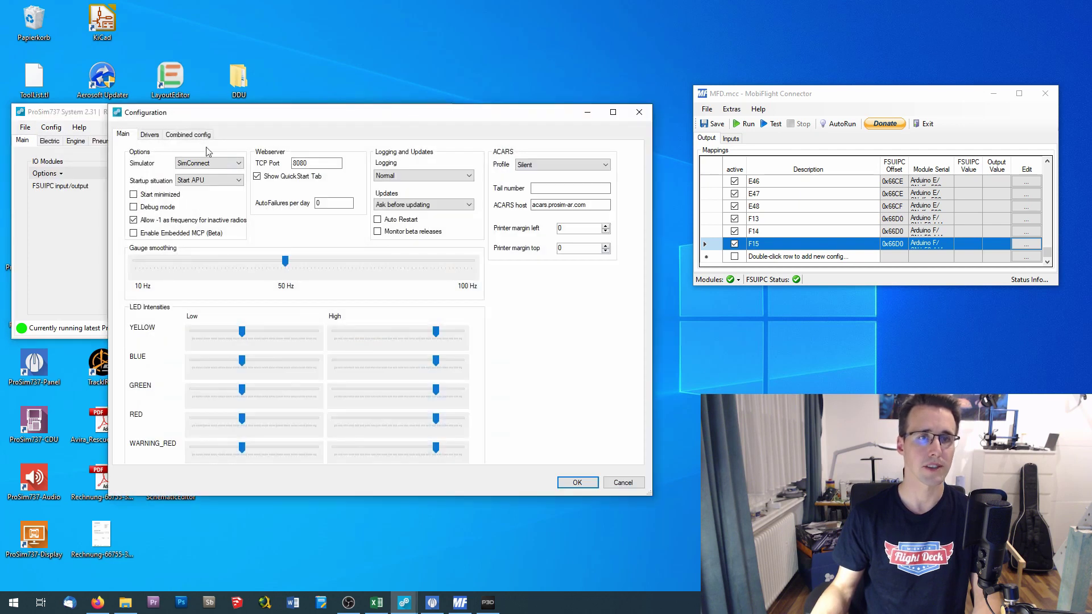
click(189, 135)
click(207, 166)
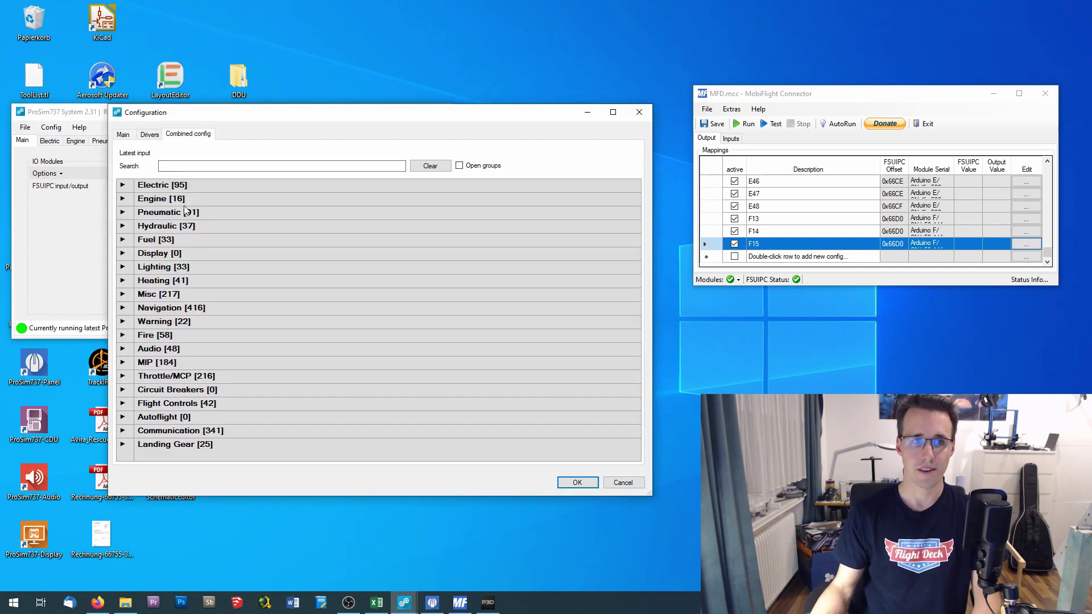
click(236, 166)
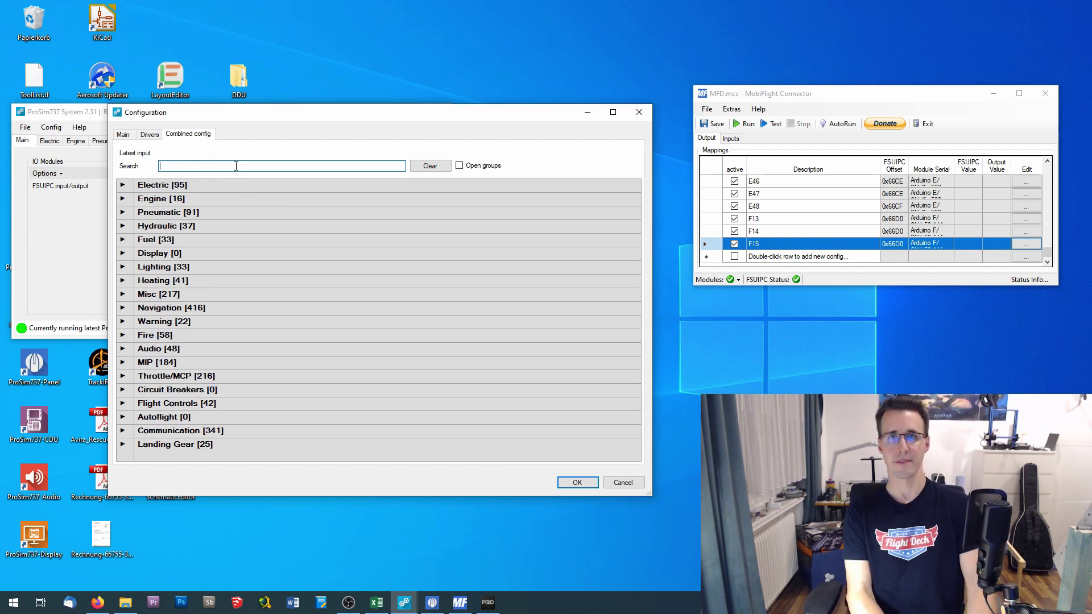
text(Drive)
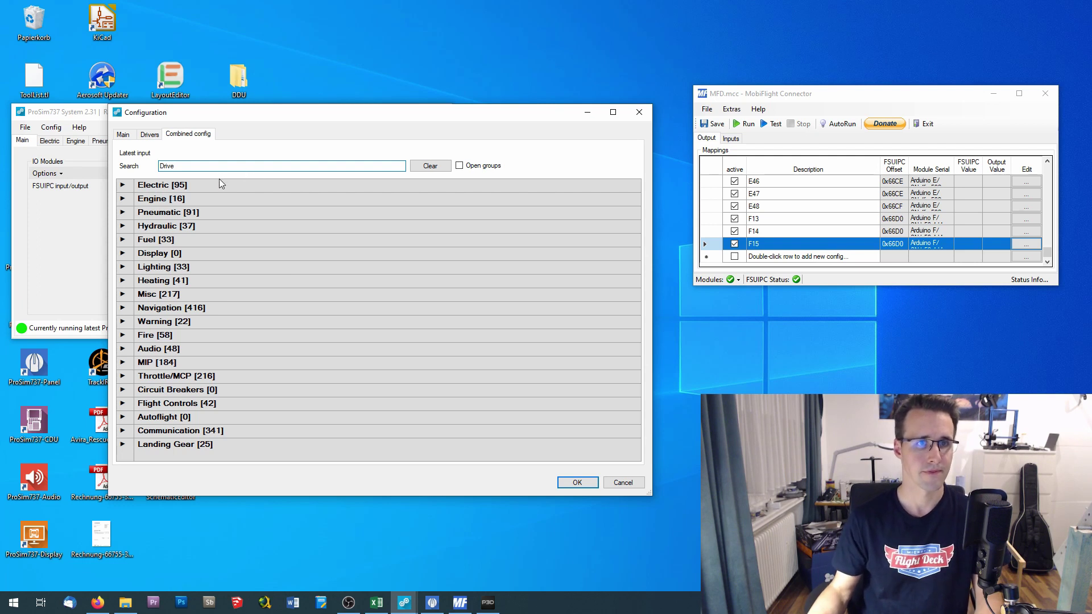
Step: Set Drive 1 and Drive 2 under Electric to FSUIPC 8 bit U, offsets 0x66D0.5 and 0x66D0.6
click(123, 186)
click(141, 201)
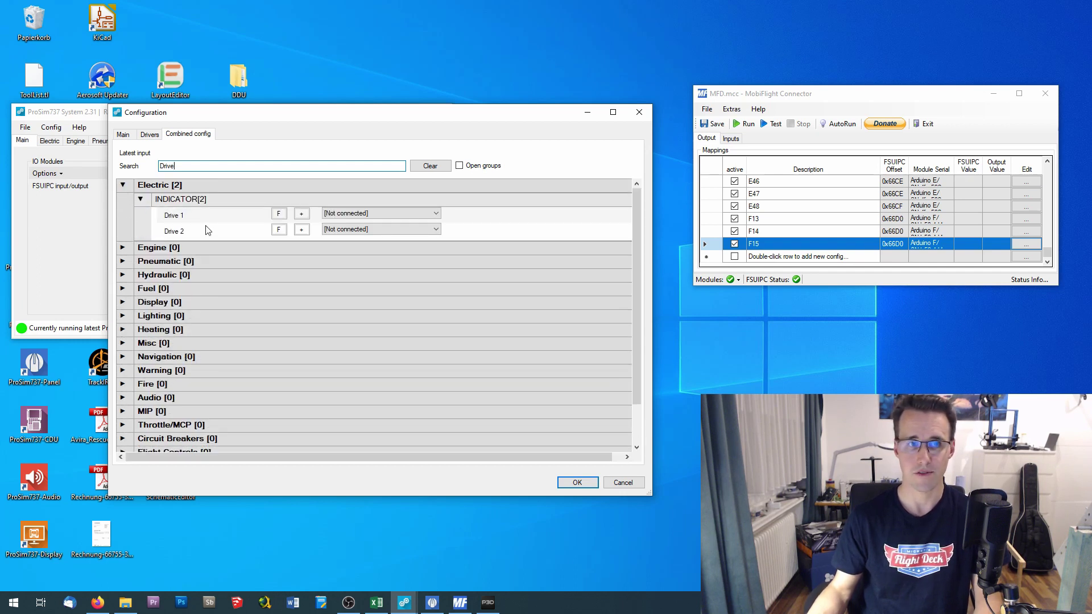
click(341, 214)
click(356, 262)
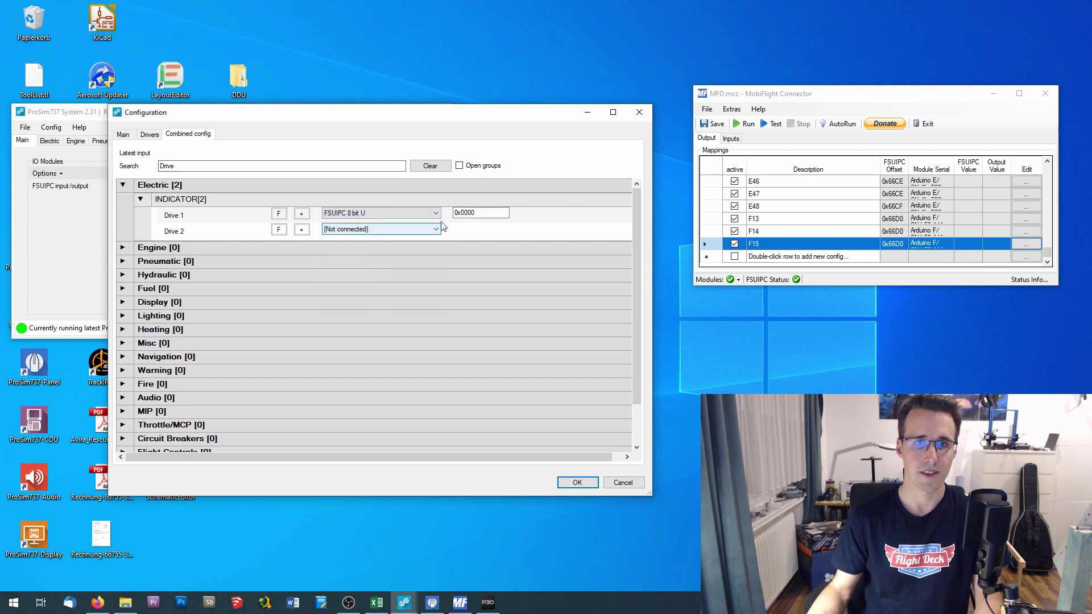
click(459, 212)
drag(461, 213, 516, 217)
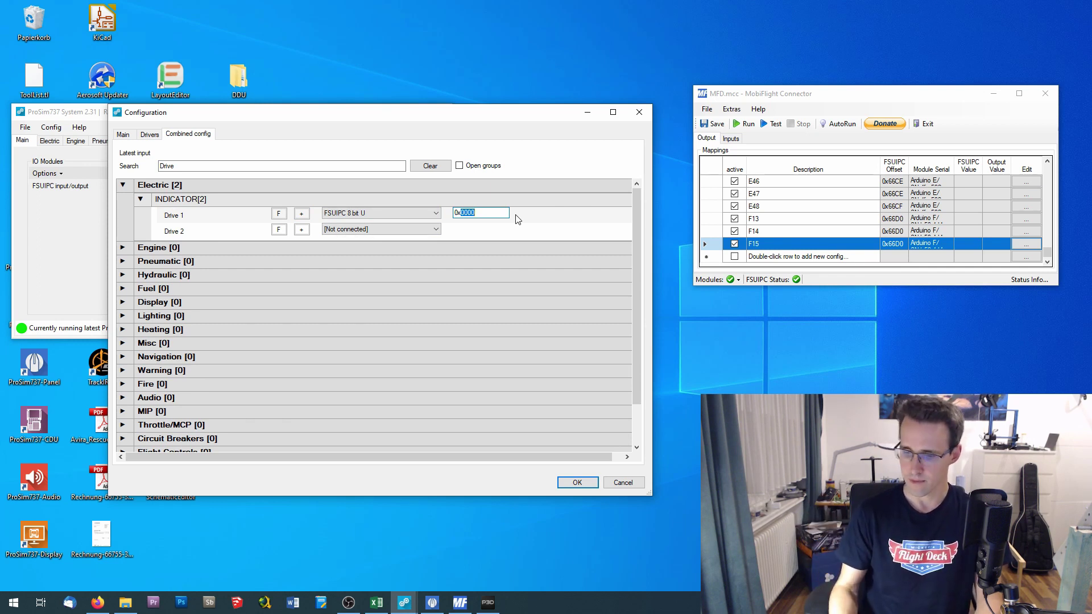
text(66D0.5)
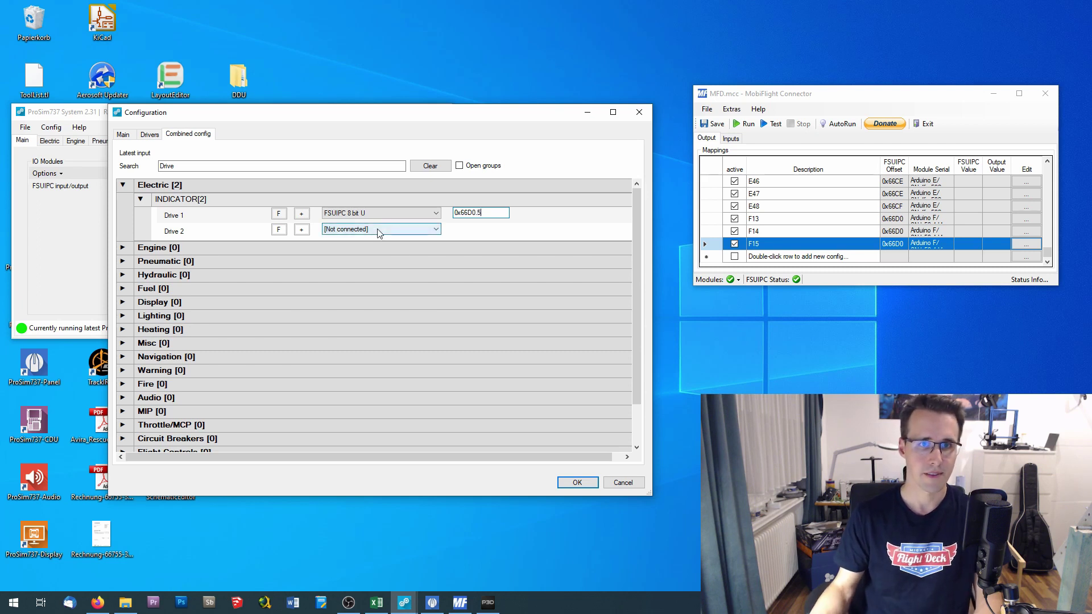
click(401, 233)
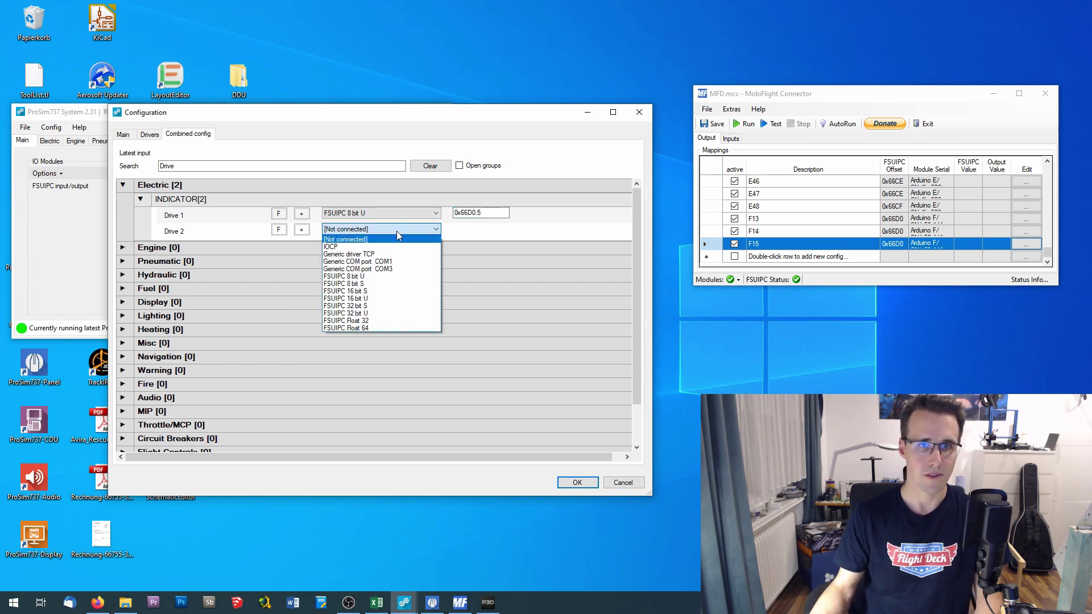
click(388, 277)
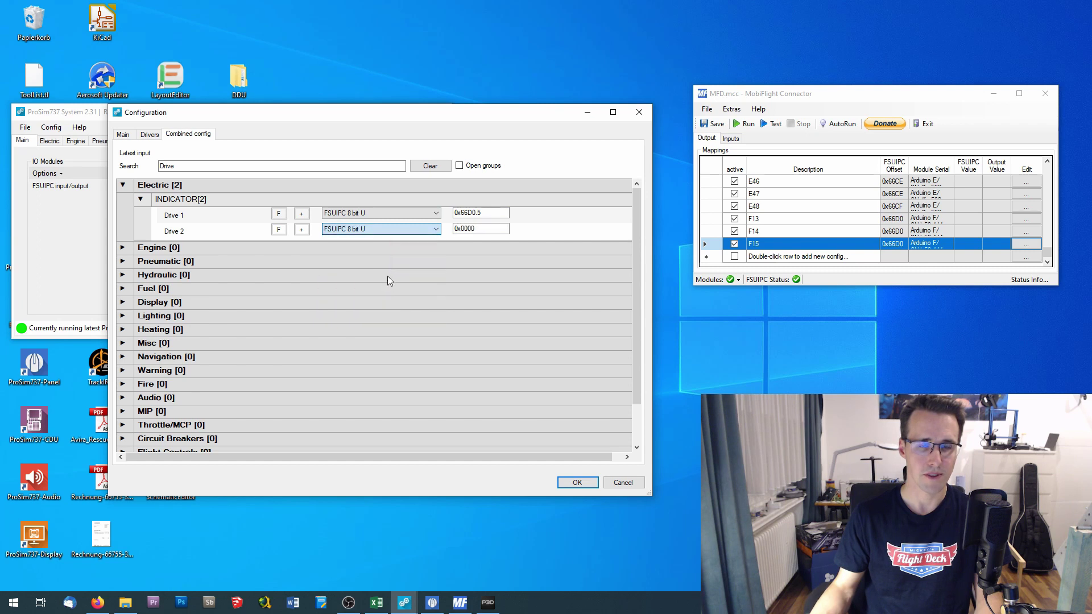
double_click(463, 228)
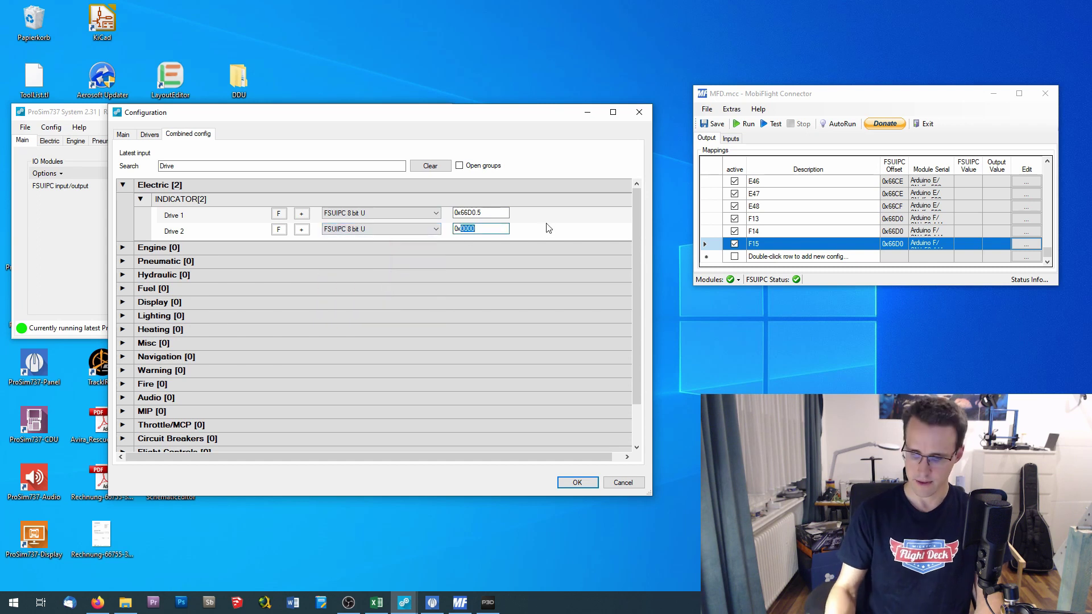
text(666)
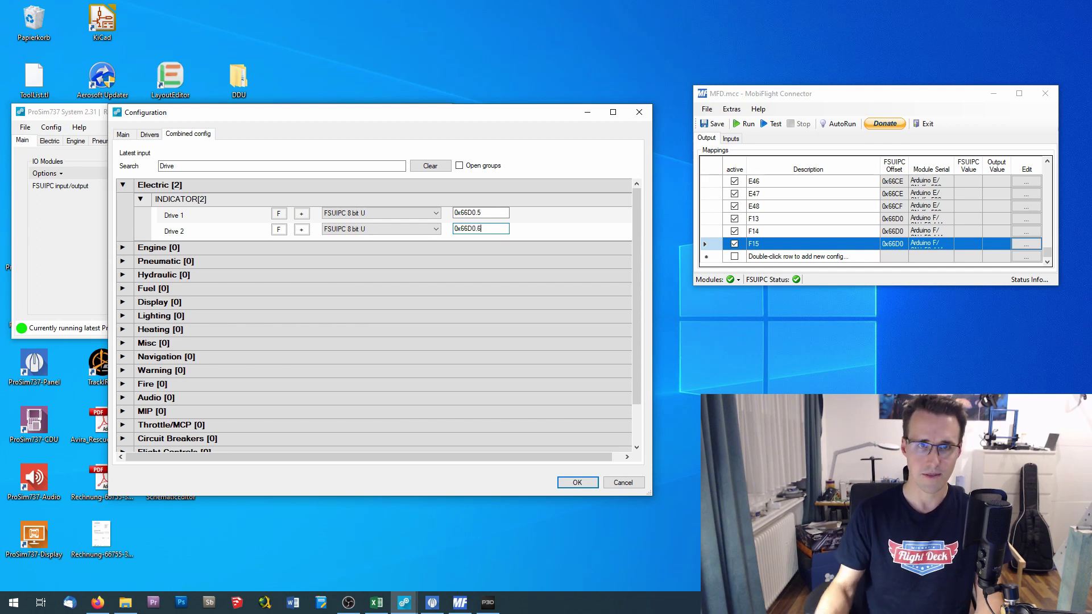
Step: Search the configuration list for 'Standby pwr'
double_click(166, 166)
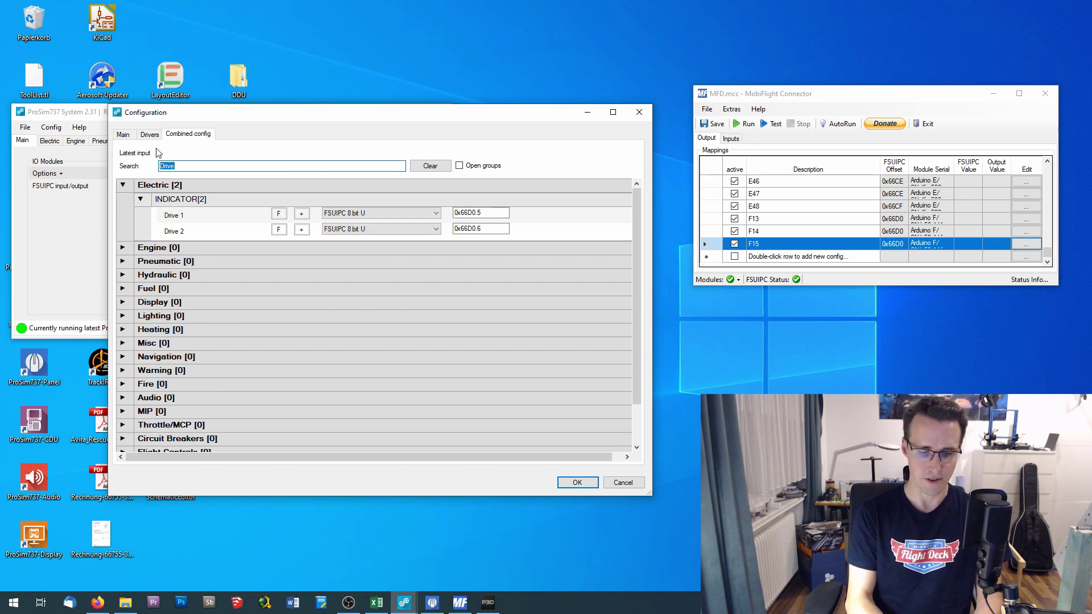
text(Sta)
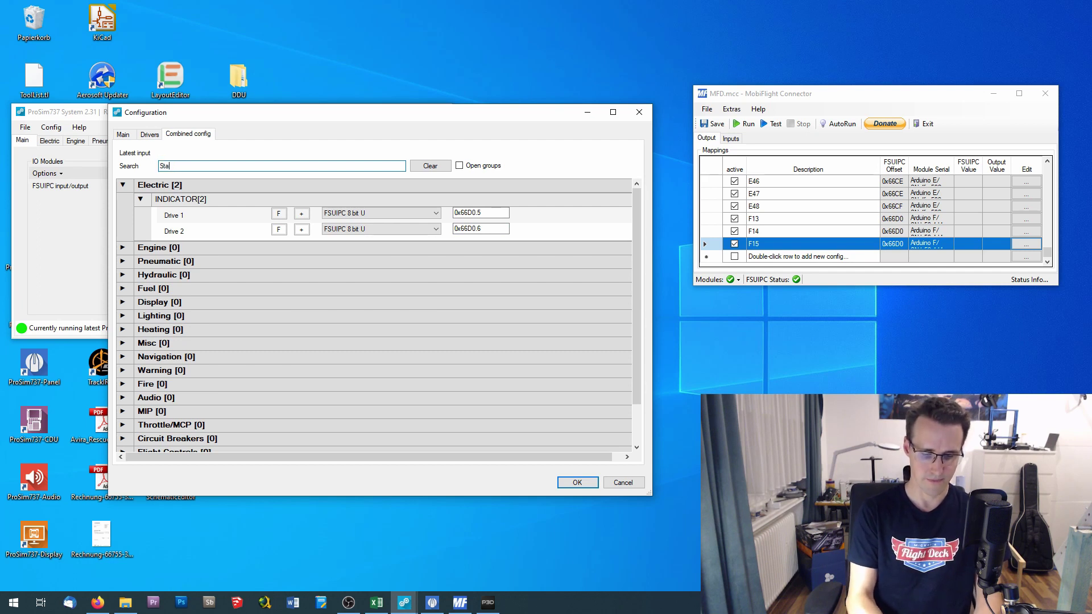
text(nd)
text(y pwr)
key(Left)
key(Left)
key(Left)
key(Left)
key(Left)
text(b)
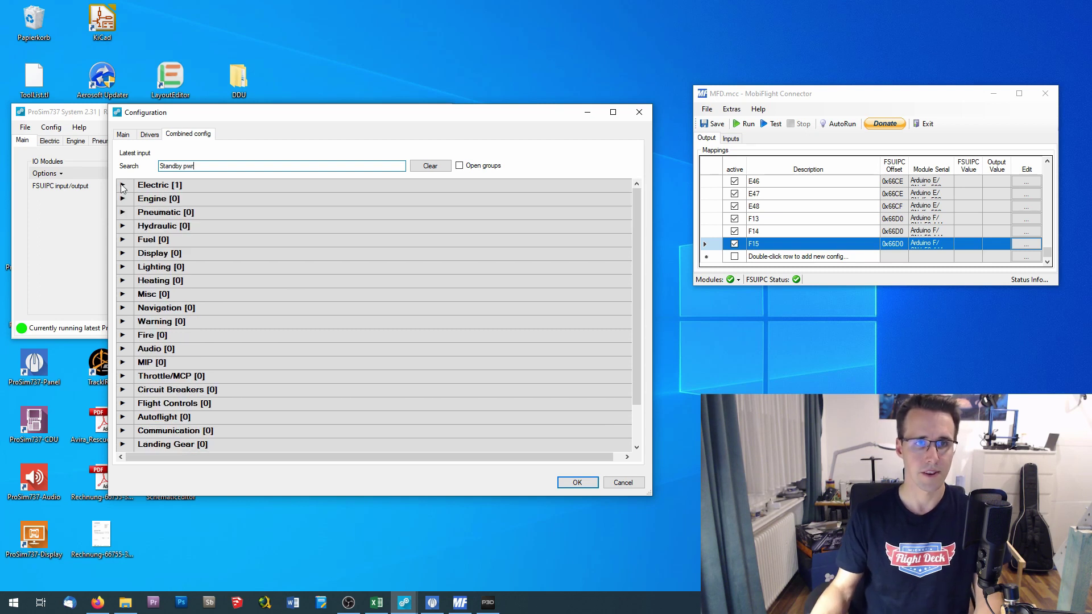
Step: Connect the Standby pwr off indicator as FSUIPC 8 bit U on offset 0x66D0.7
click(141, 199)
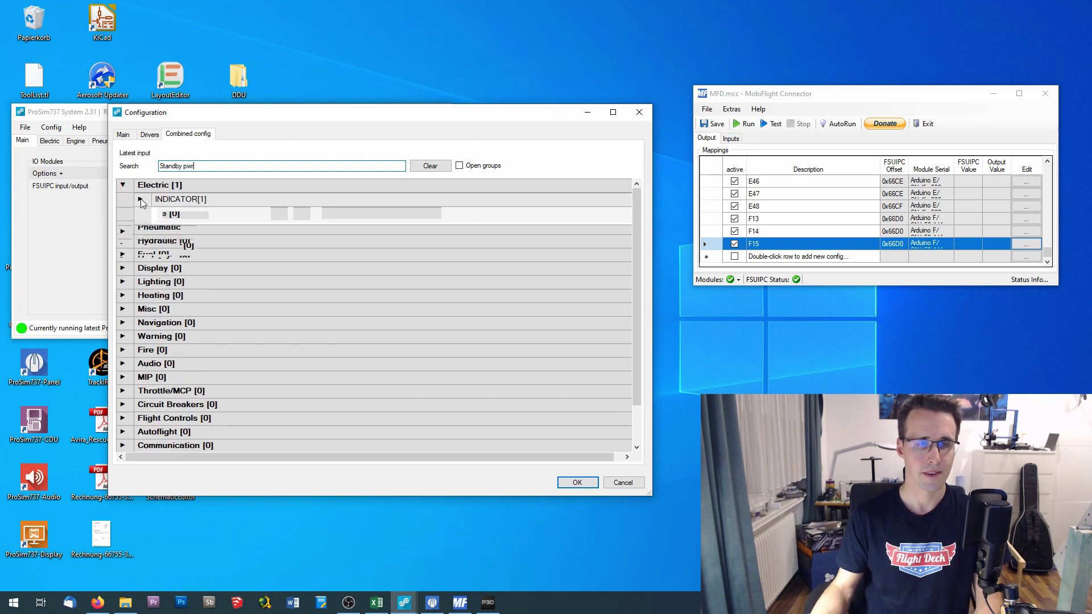
click(356, 216)
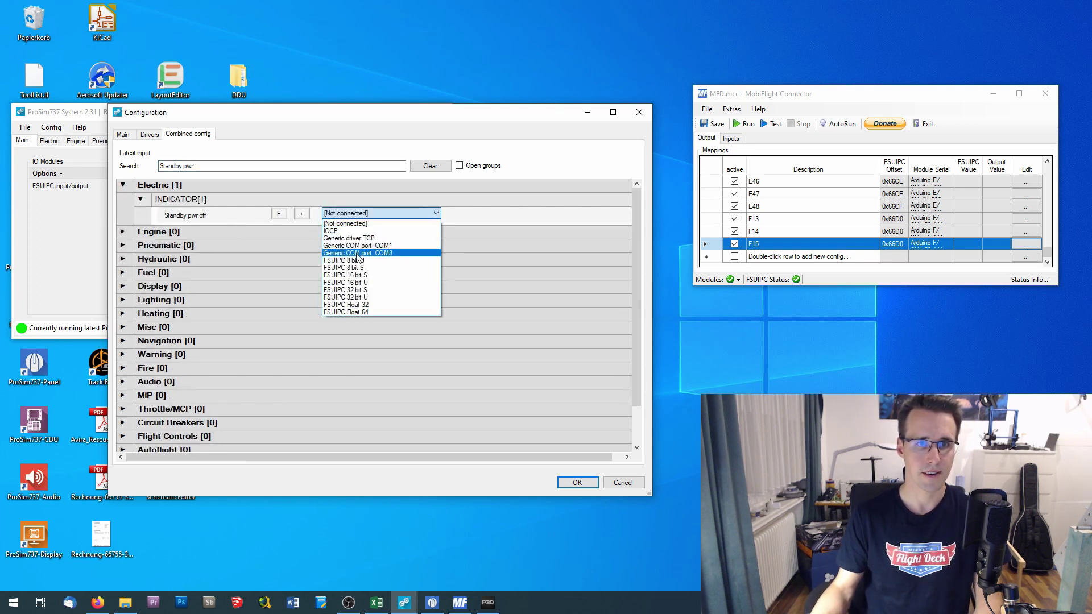
click(410, 249)
double_click(481, 213)
text(0x66D0.7)
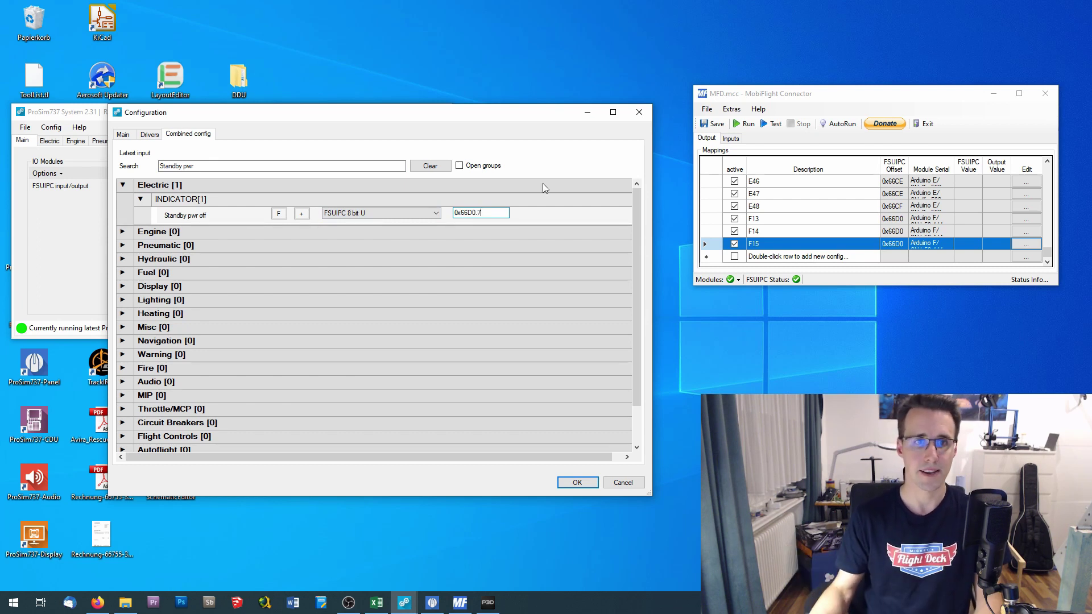
click(245, 164)
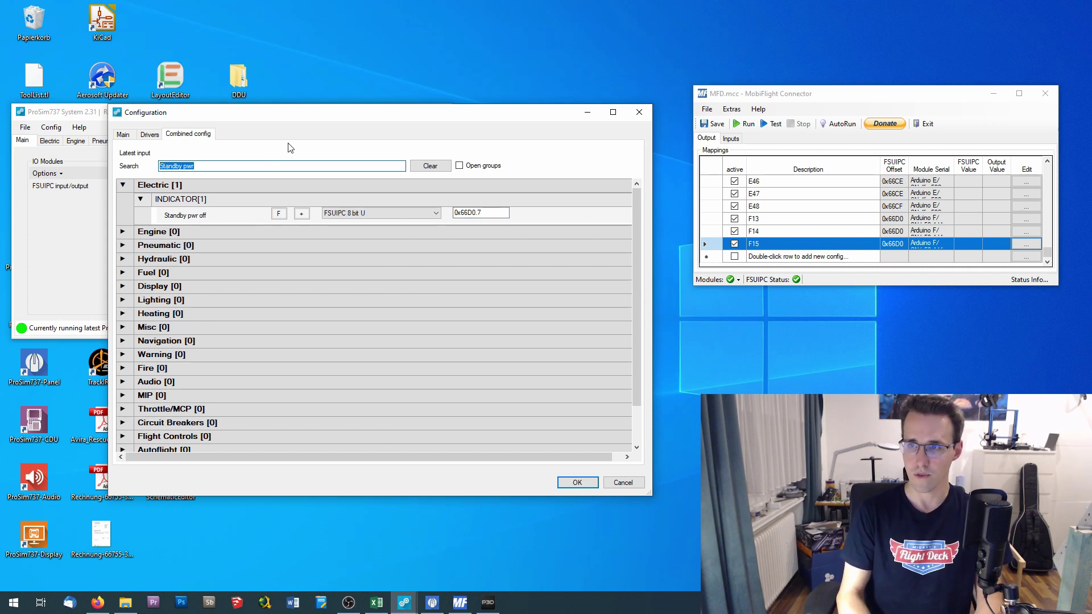
Step: Search 'Standby power' and set the switch's Auto position to FSUIPC 8 bit U, offset 0x66D1.0
text(Standby)
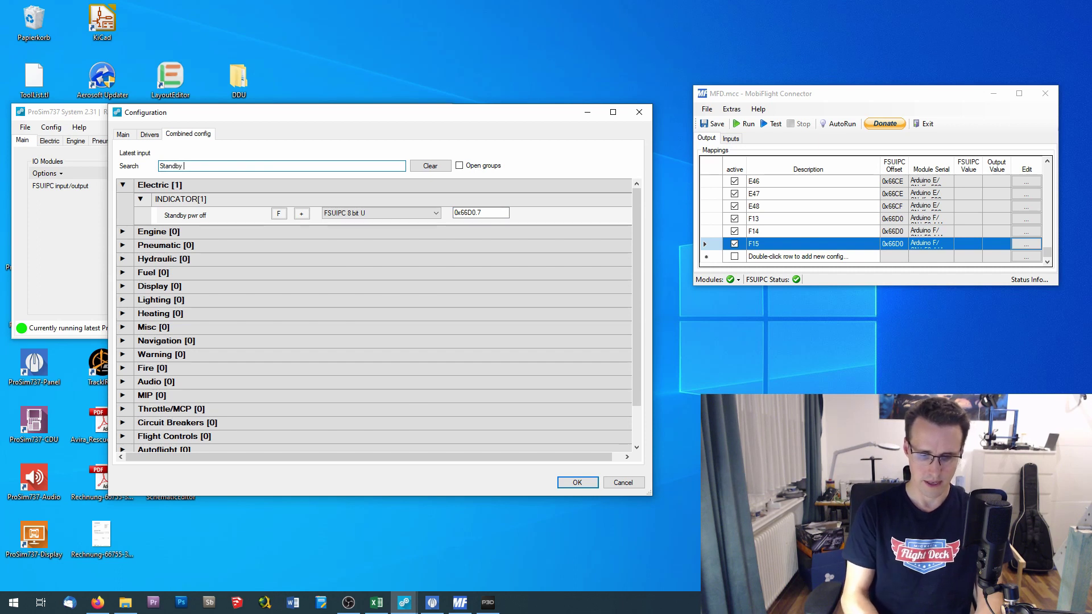
text( powr)
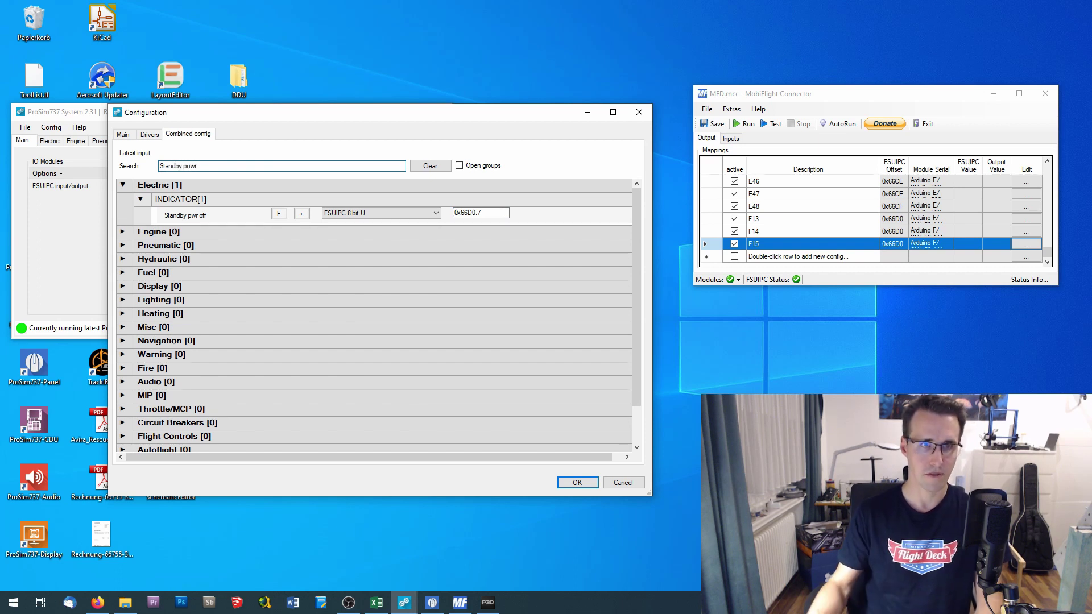
key(BackSpace)
key(BackSpace)
text(owe)
click(141, 199)
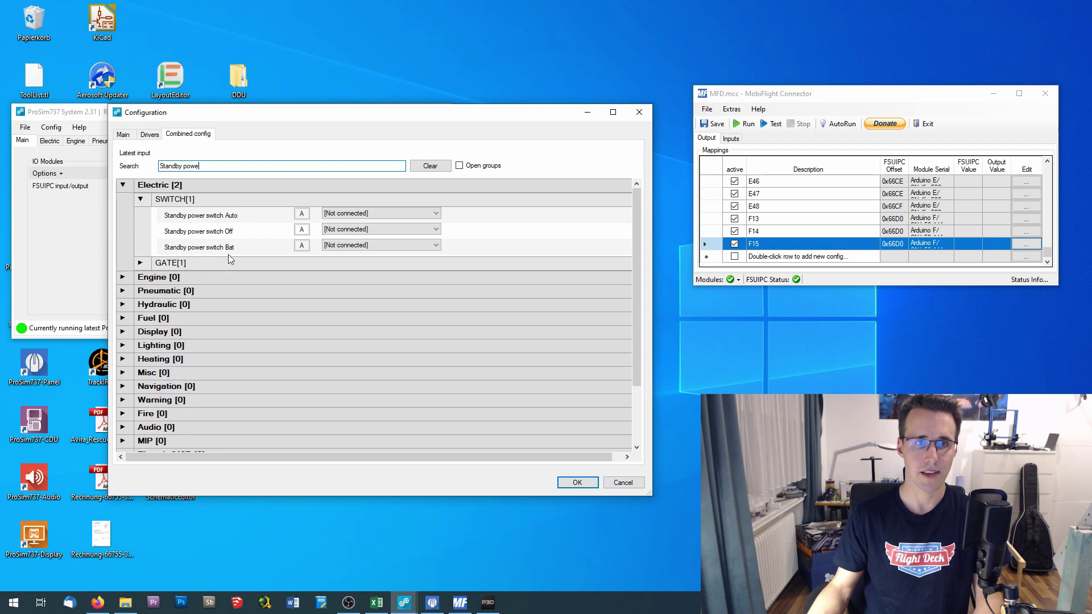
click(345, 213)
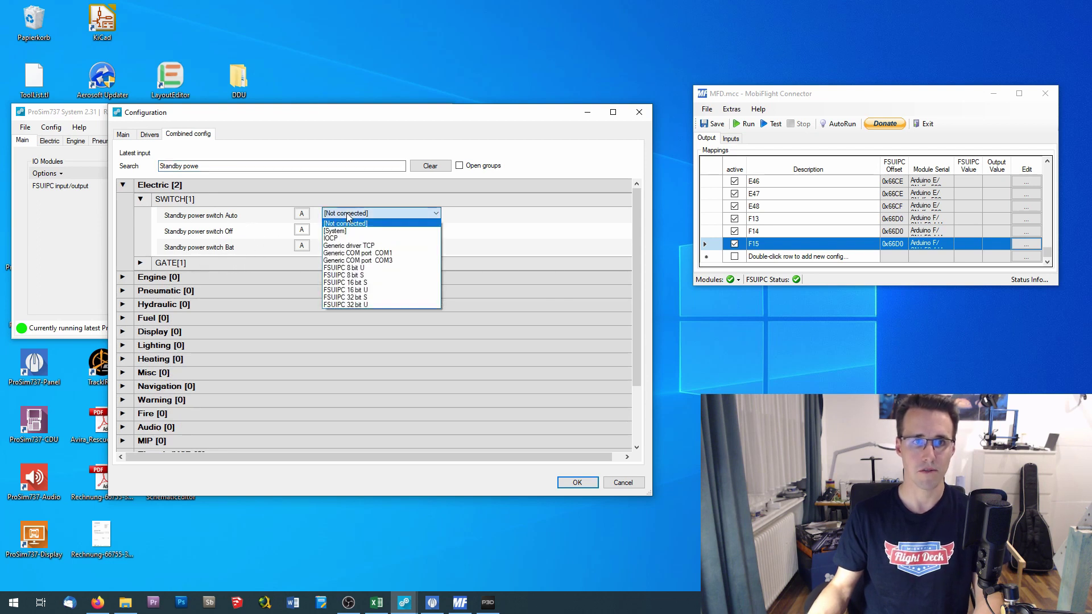
click(348, 267)
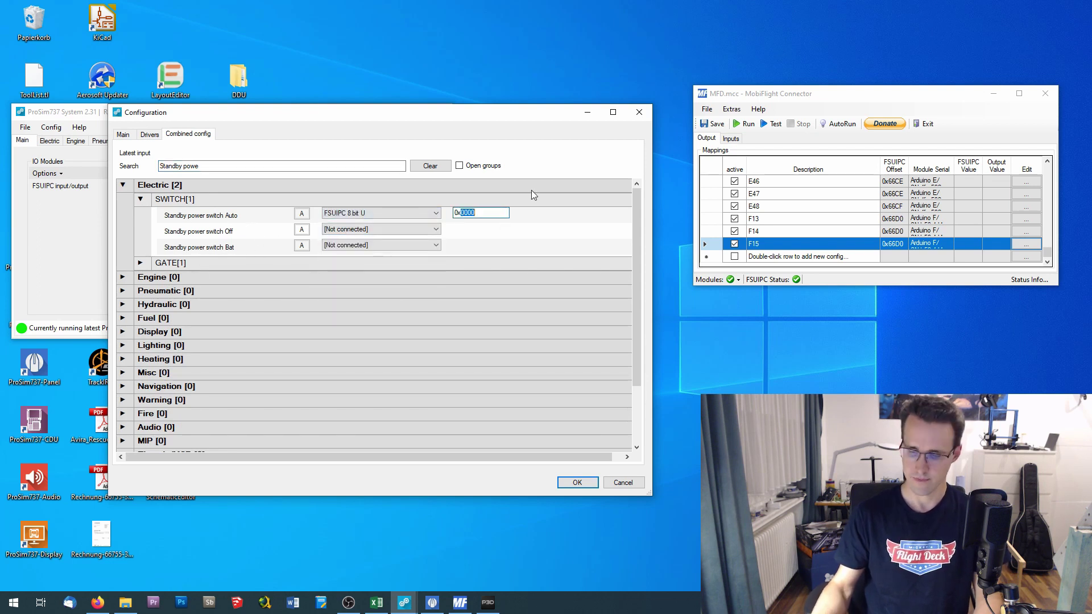
text(66D1)
key(shift+Left)
key(shift+Left)
key(shift+Left)
key(shift+Left)
key(End)
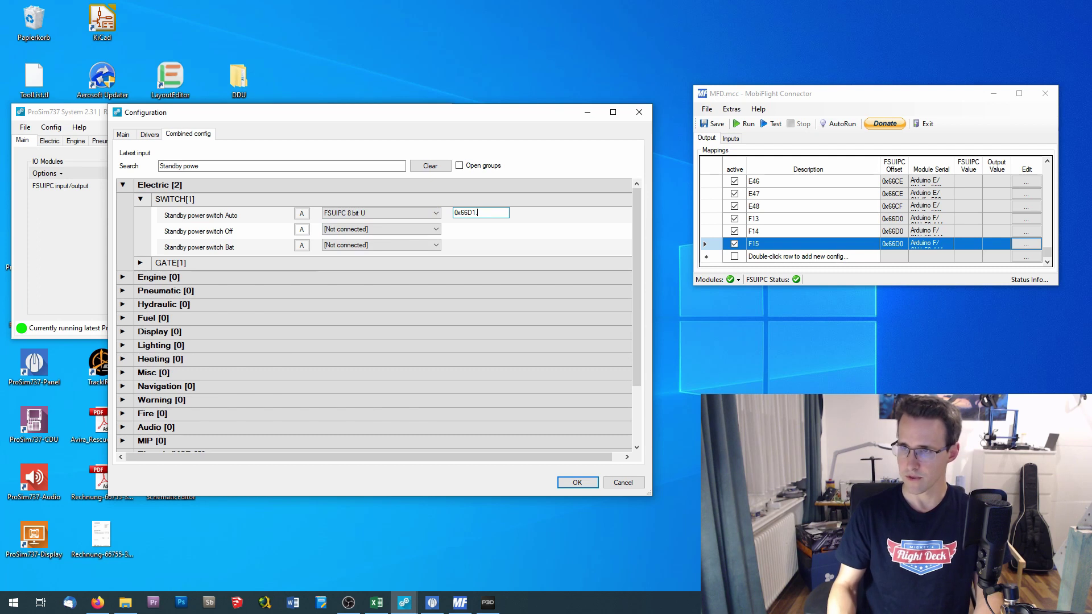
Step: Set the Bat position to FSUIPC 8 bit U with offset 0x66D1.1
click(407, 245)
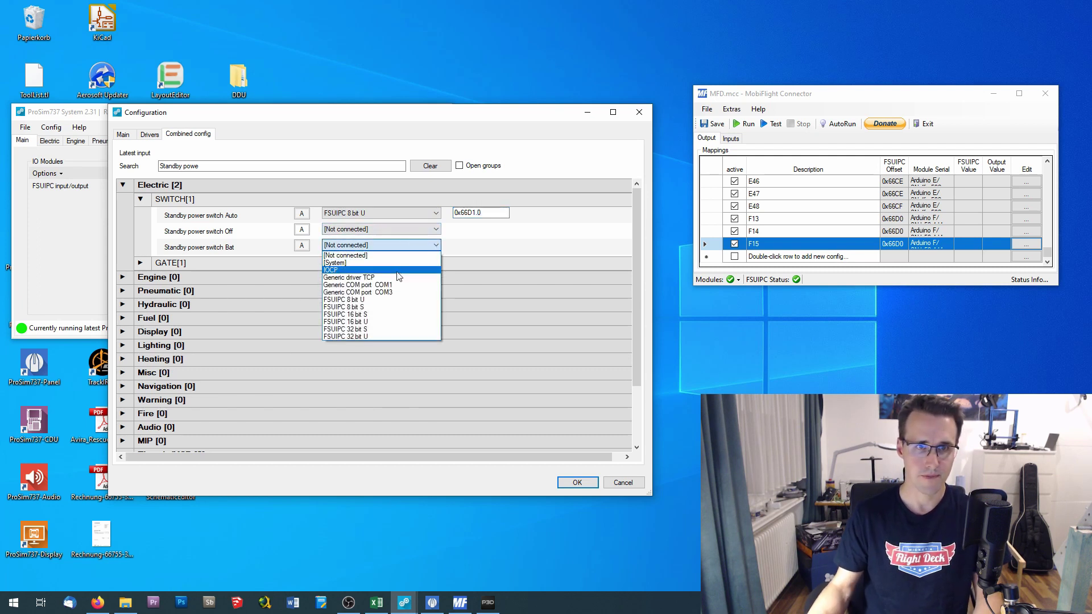
click(387, 304)
drag(481, 245, 464, 243)
text(66D1.1)
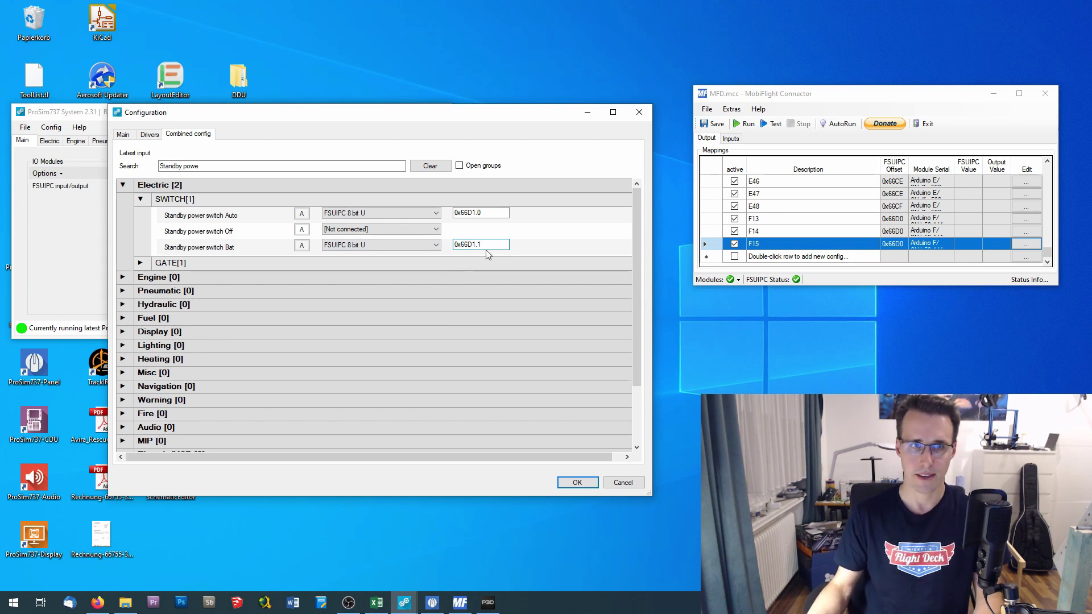
drag(216, 166, 159, 165)
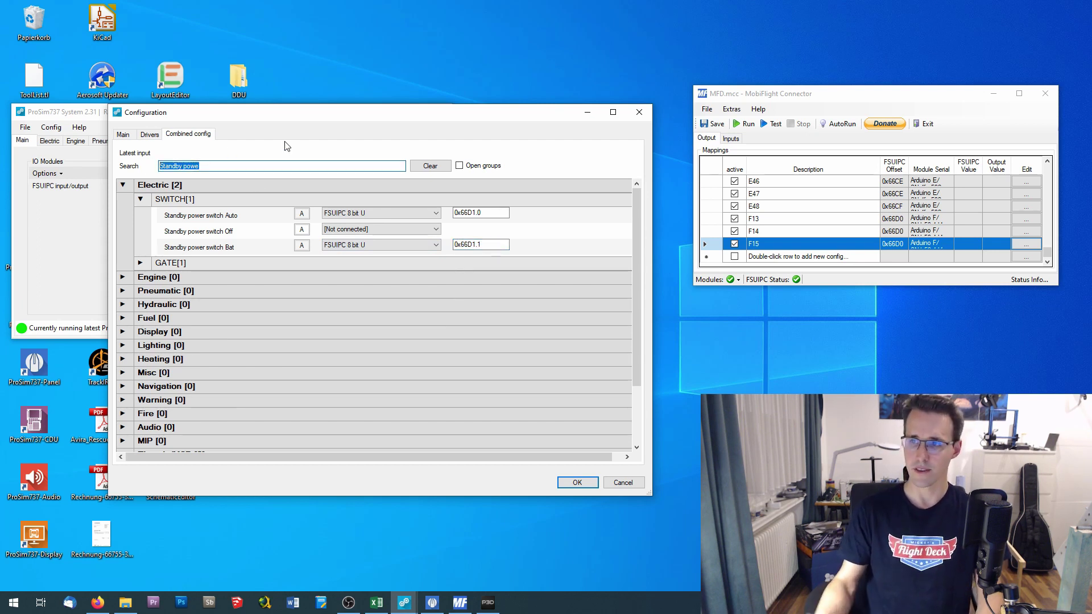
Step: Search 'Disconnect' and set Disconnect 1 Off to FSUIPC 8 bit U, offset 0x66D1.2
text(Disconnect)
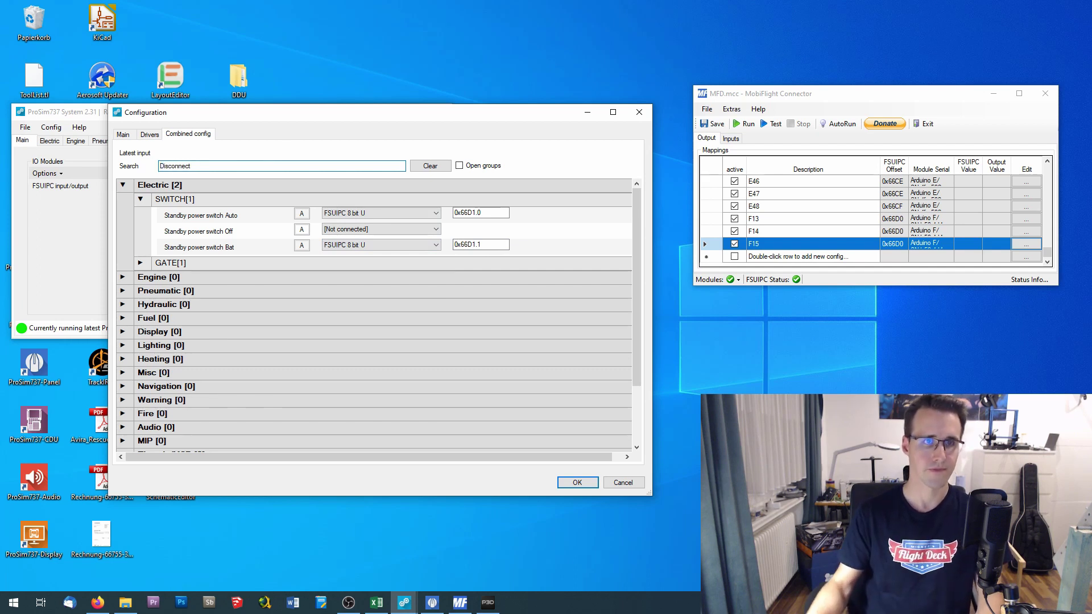
click(140, 200)
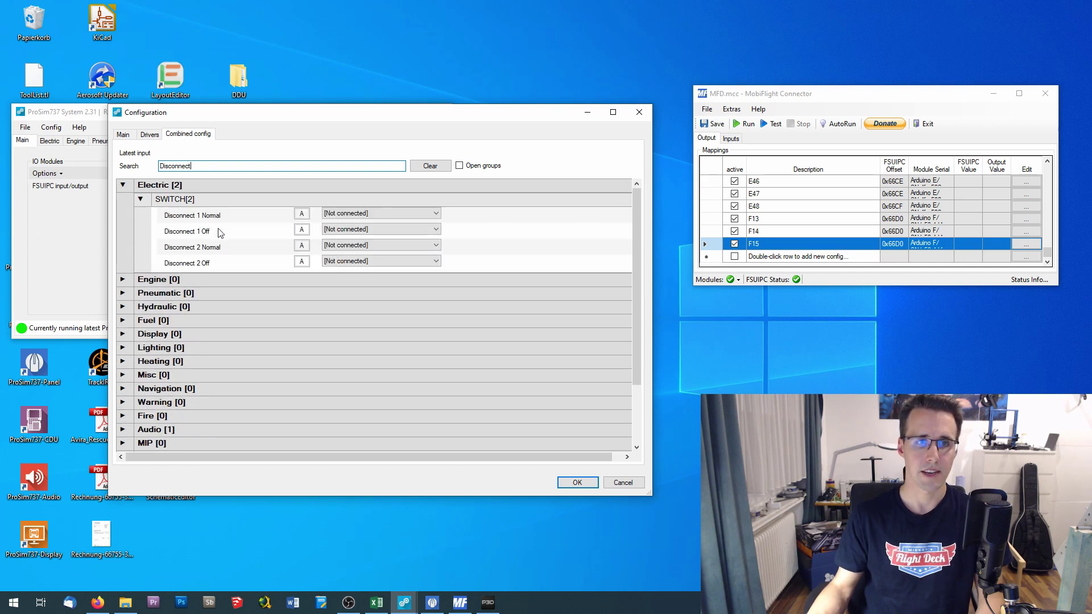
click(338, 230)
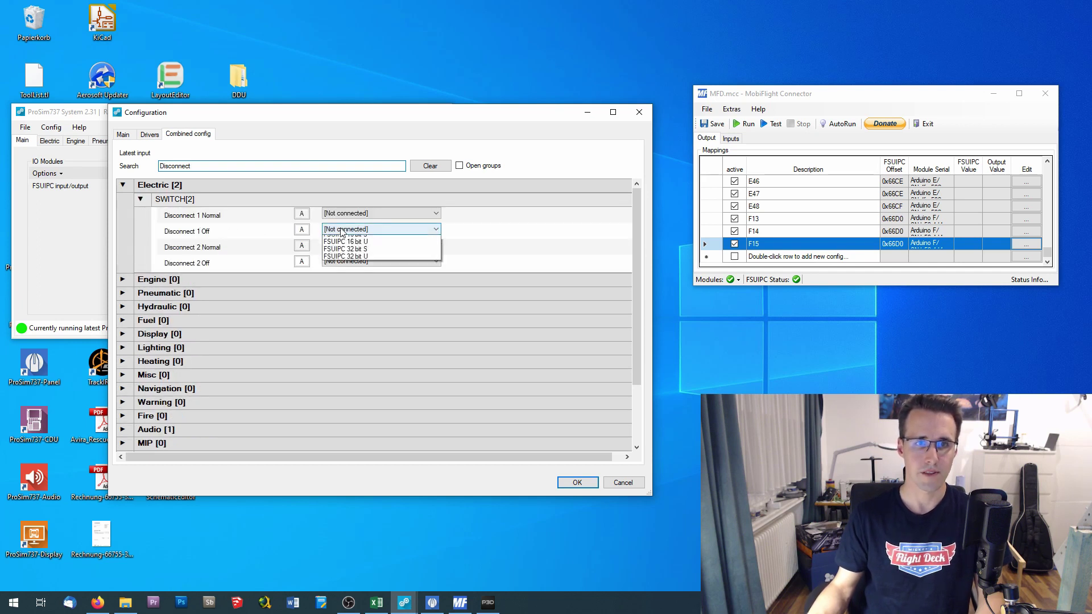
click(344, 283)
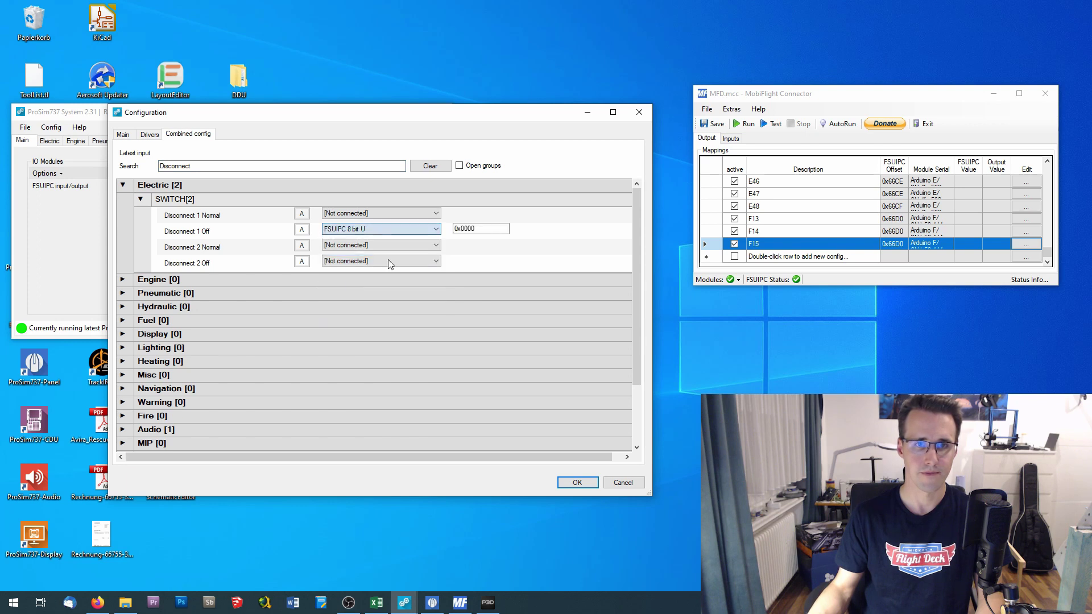
double_click(464, 228)
text(0x66D1.2)
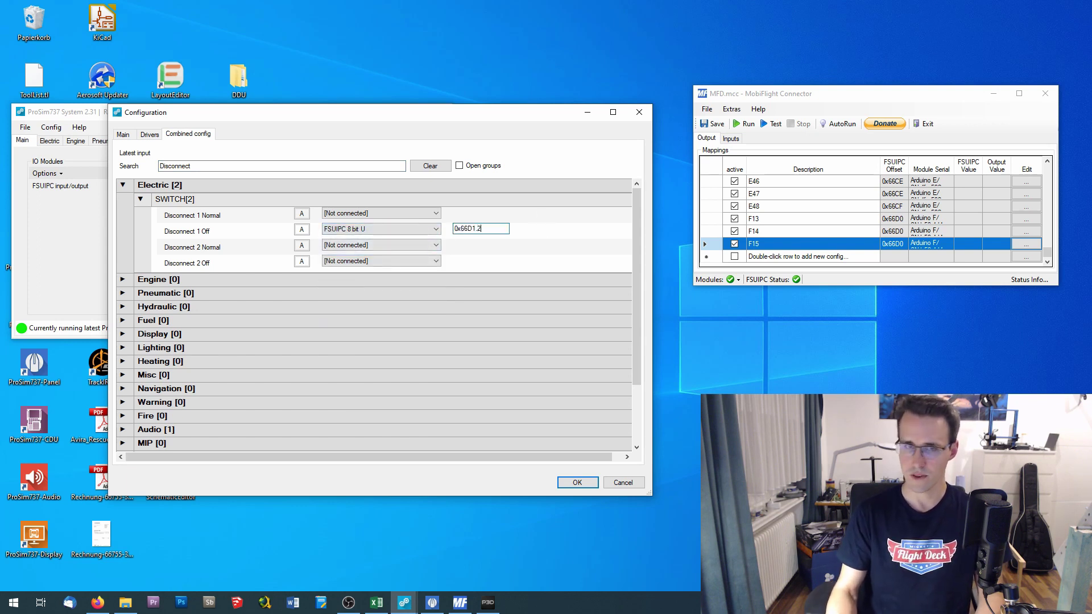
Step: Set Disconnect 2 Off to FSUIPC 8 bit U with offset 0x66D1.3
click(390, 262)
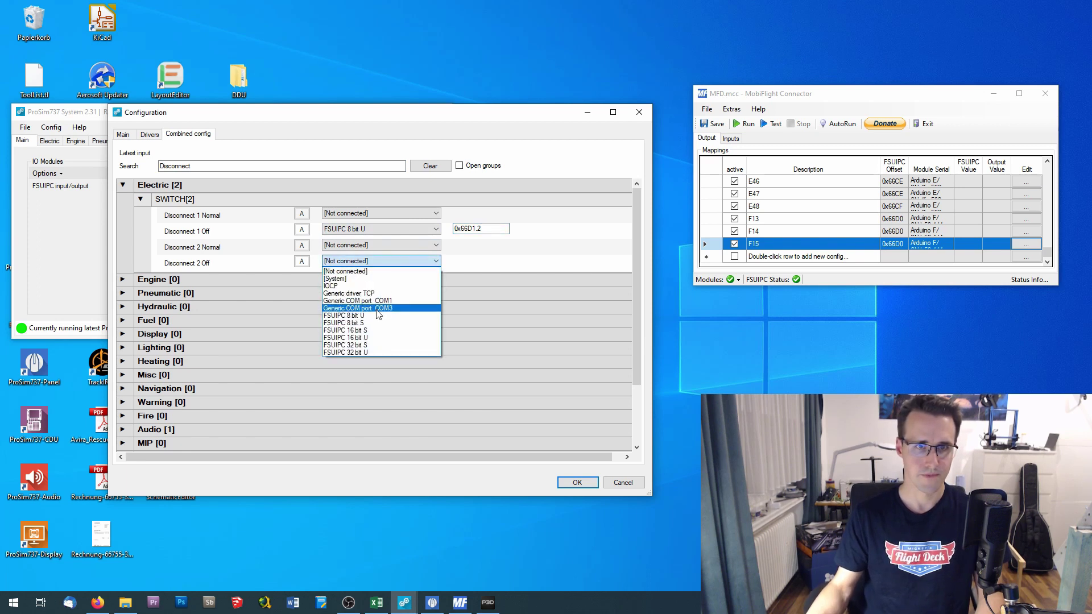
click(376, 315)
double_click(500, 258)
text(0x66D1)
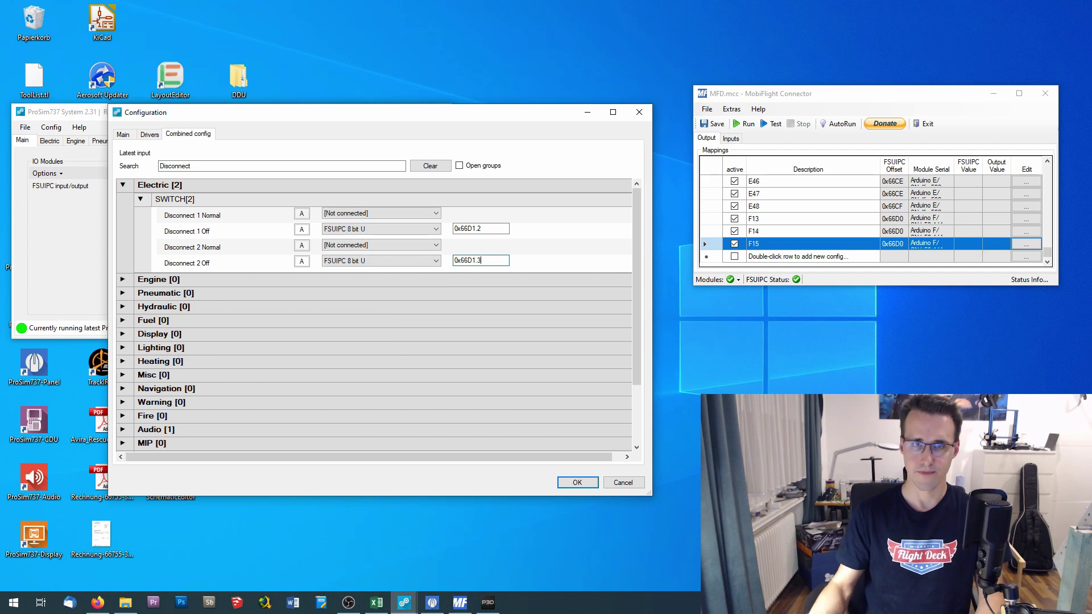
text(.3)
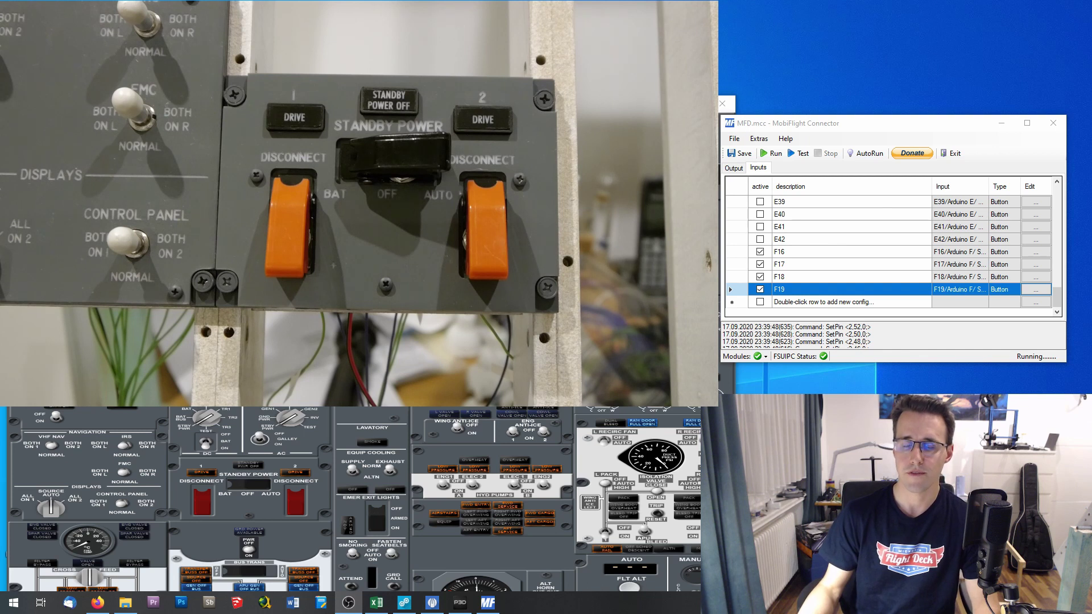
Step: Run MobiFlight, then toggle ProSim's standby power switch off and on to test the lights
click(773, 156)
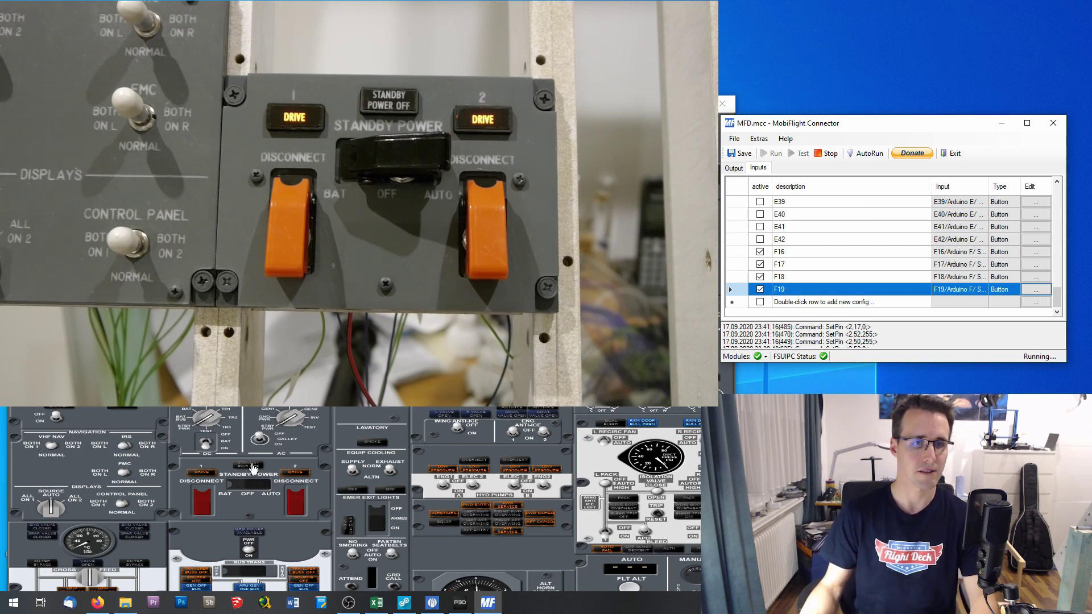
click(253, 467)
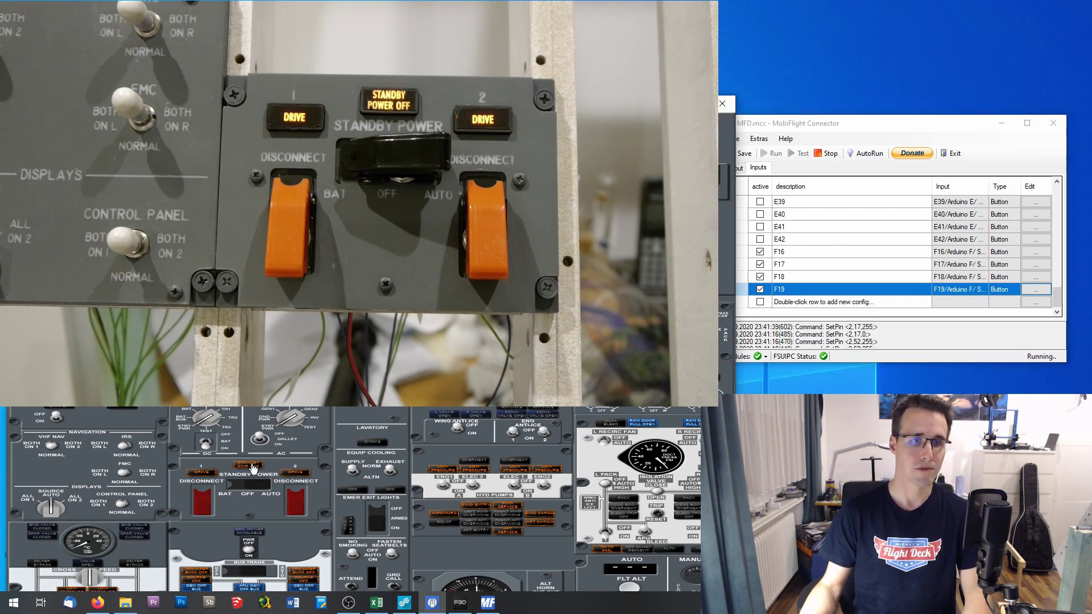
click(253, 467)
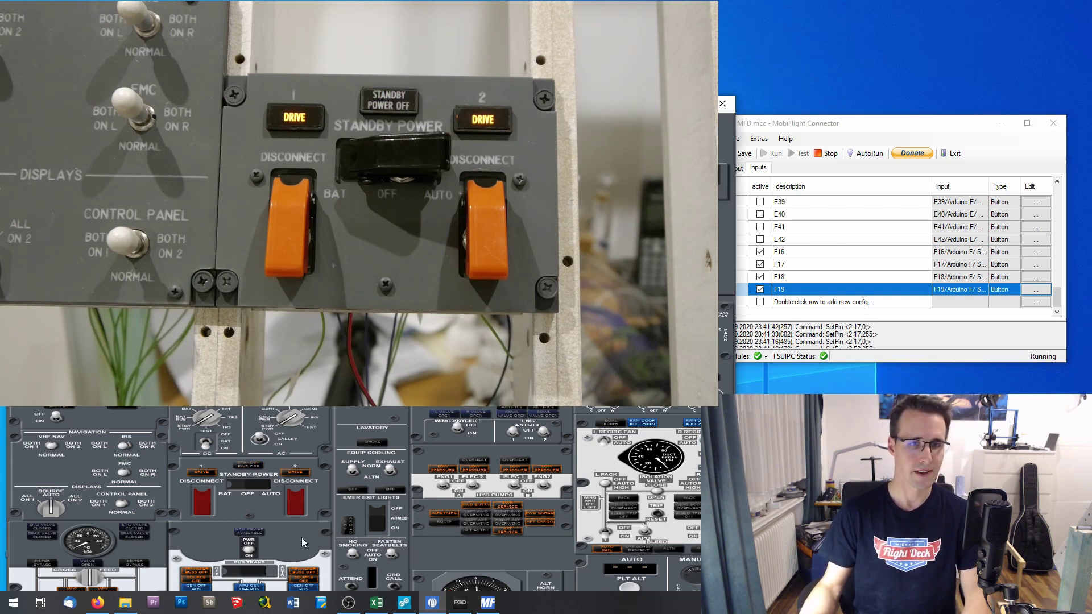